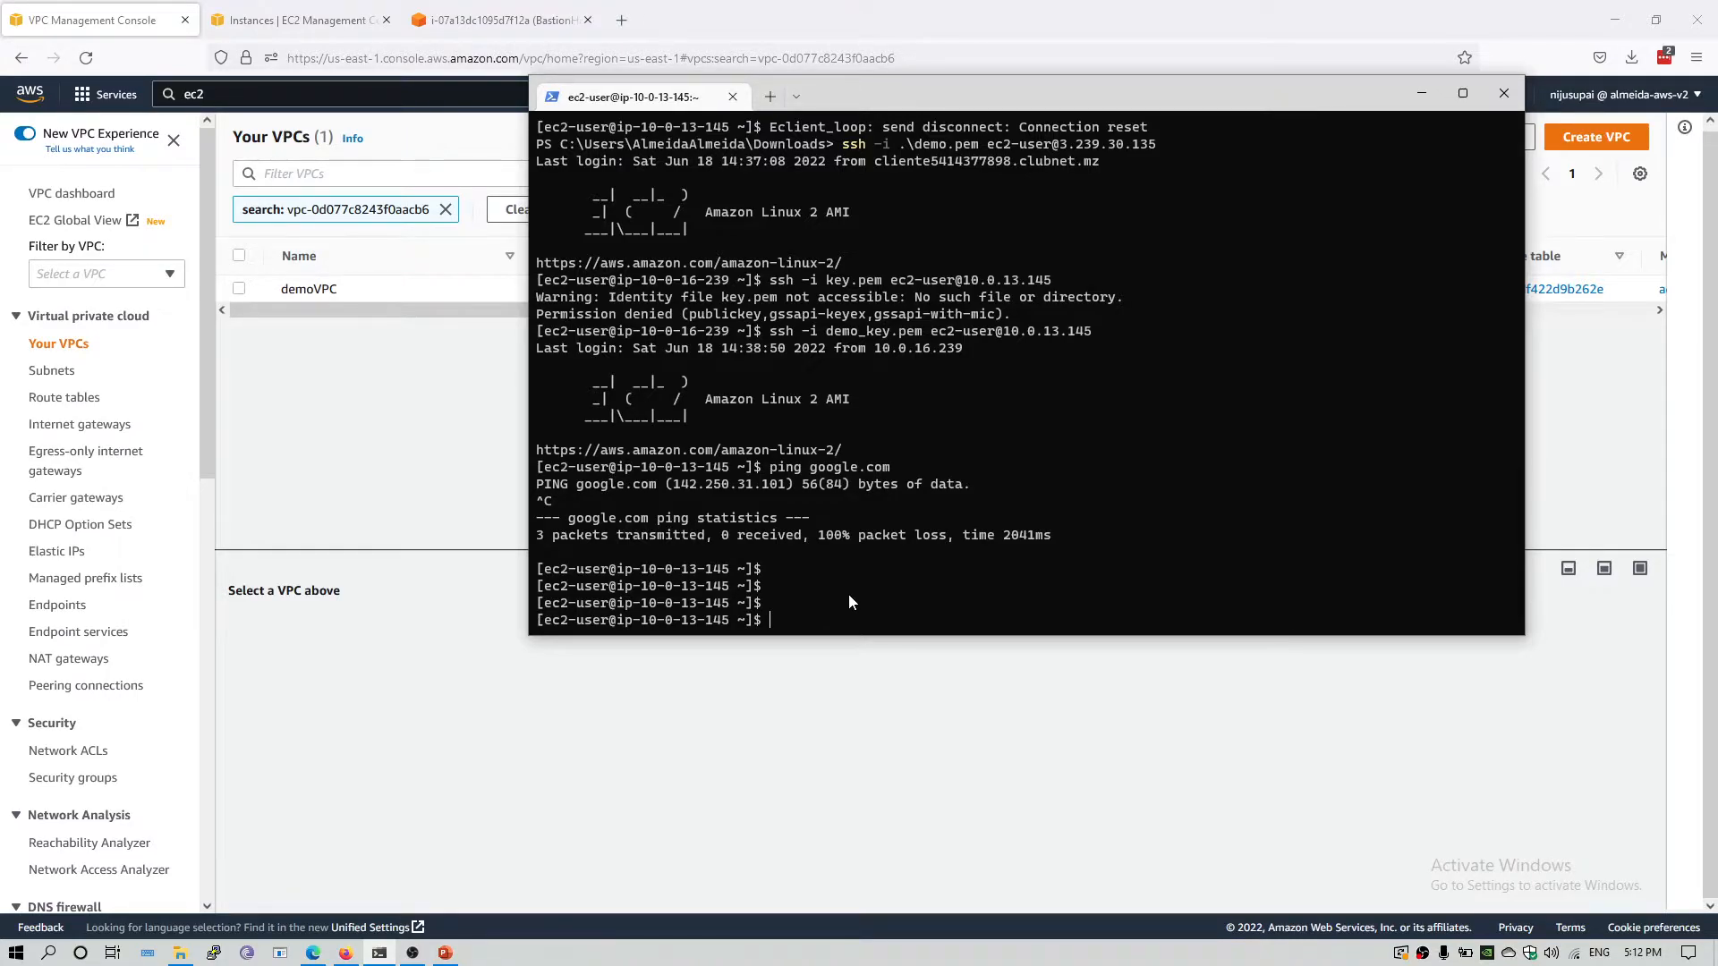
Check the private instance's address in the EC2 console, ping google.com from its SSH session and stop the ping.
text(ping)
drag(640, 623, 724, 632)
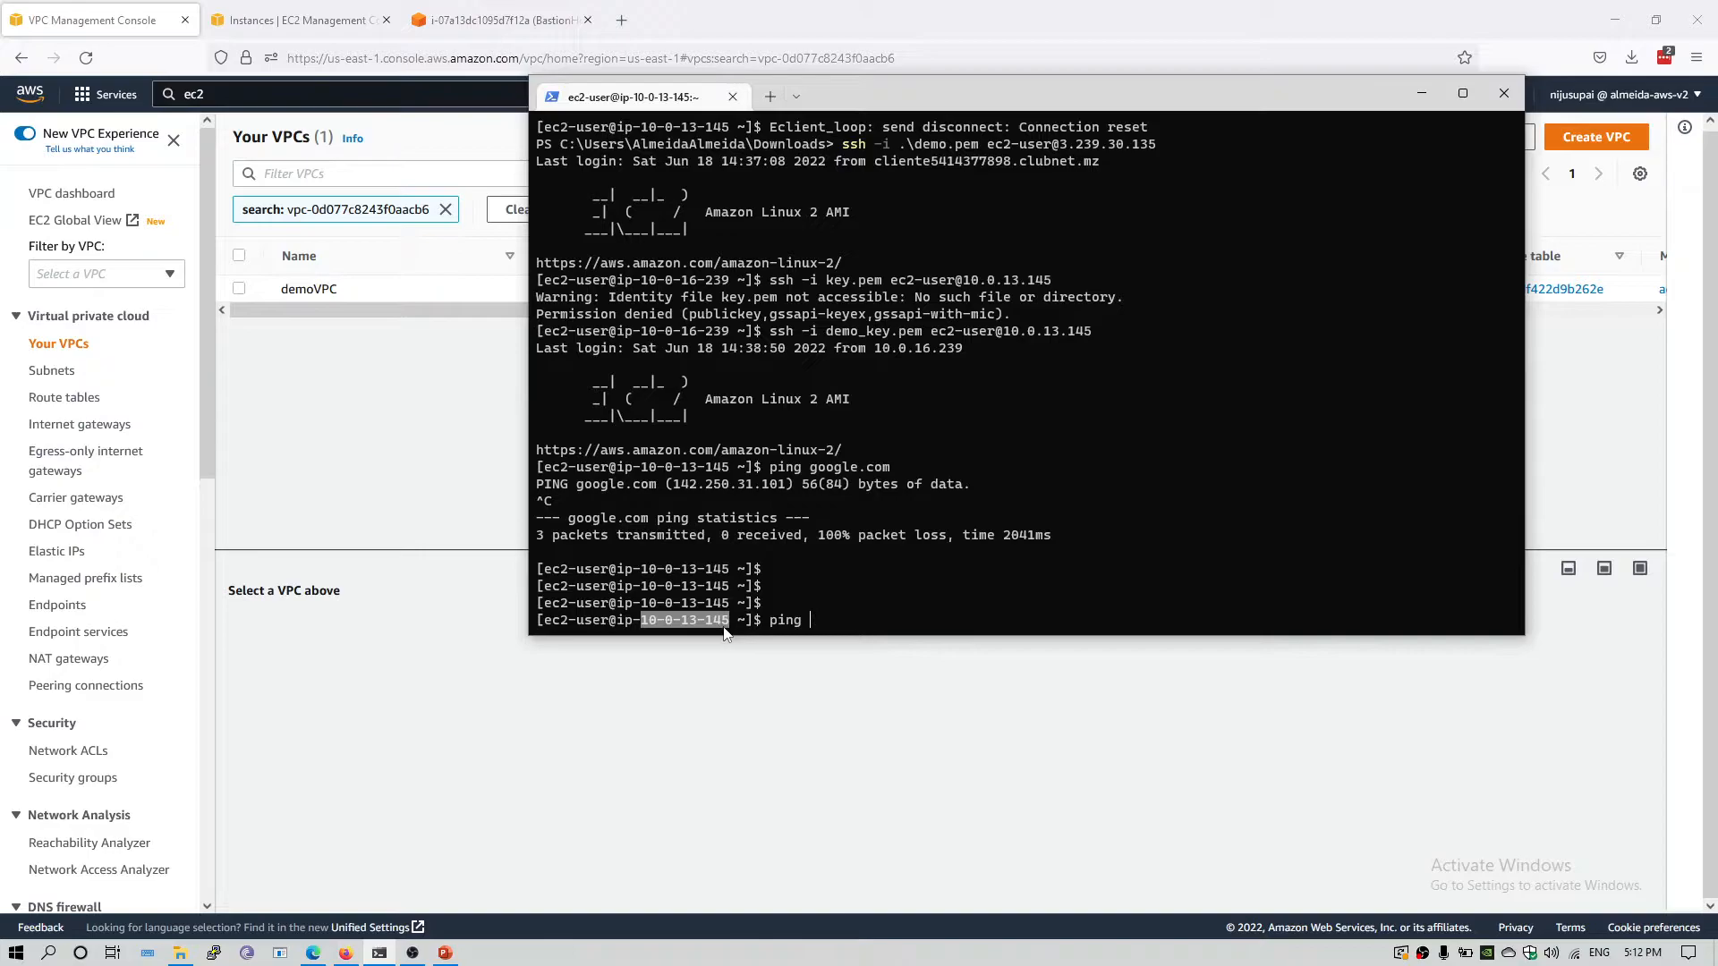
click(307, 11)
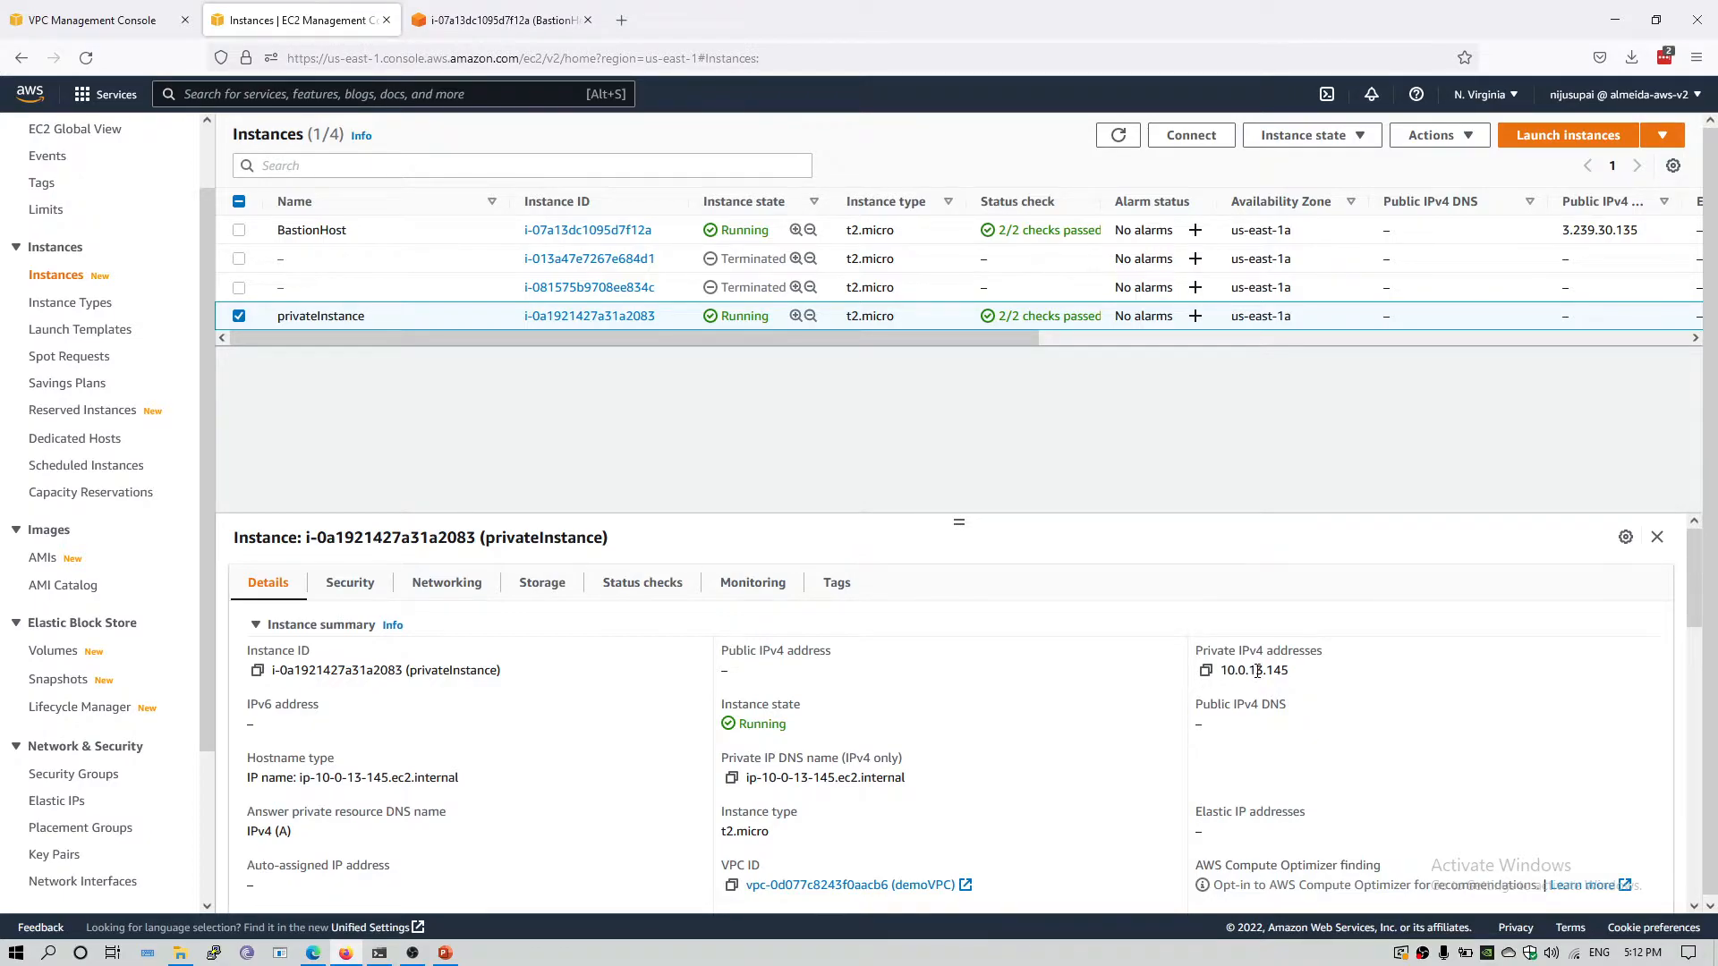
click(379, 953)
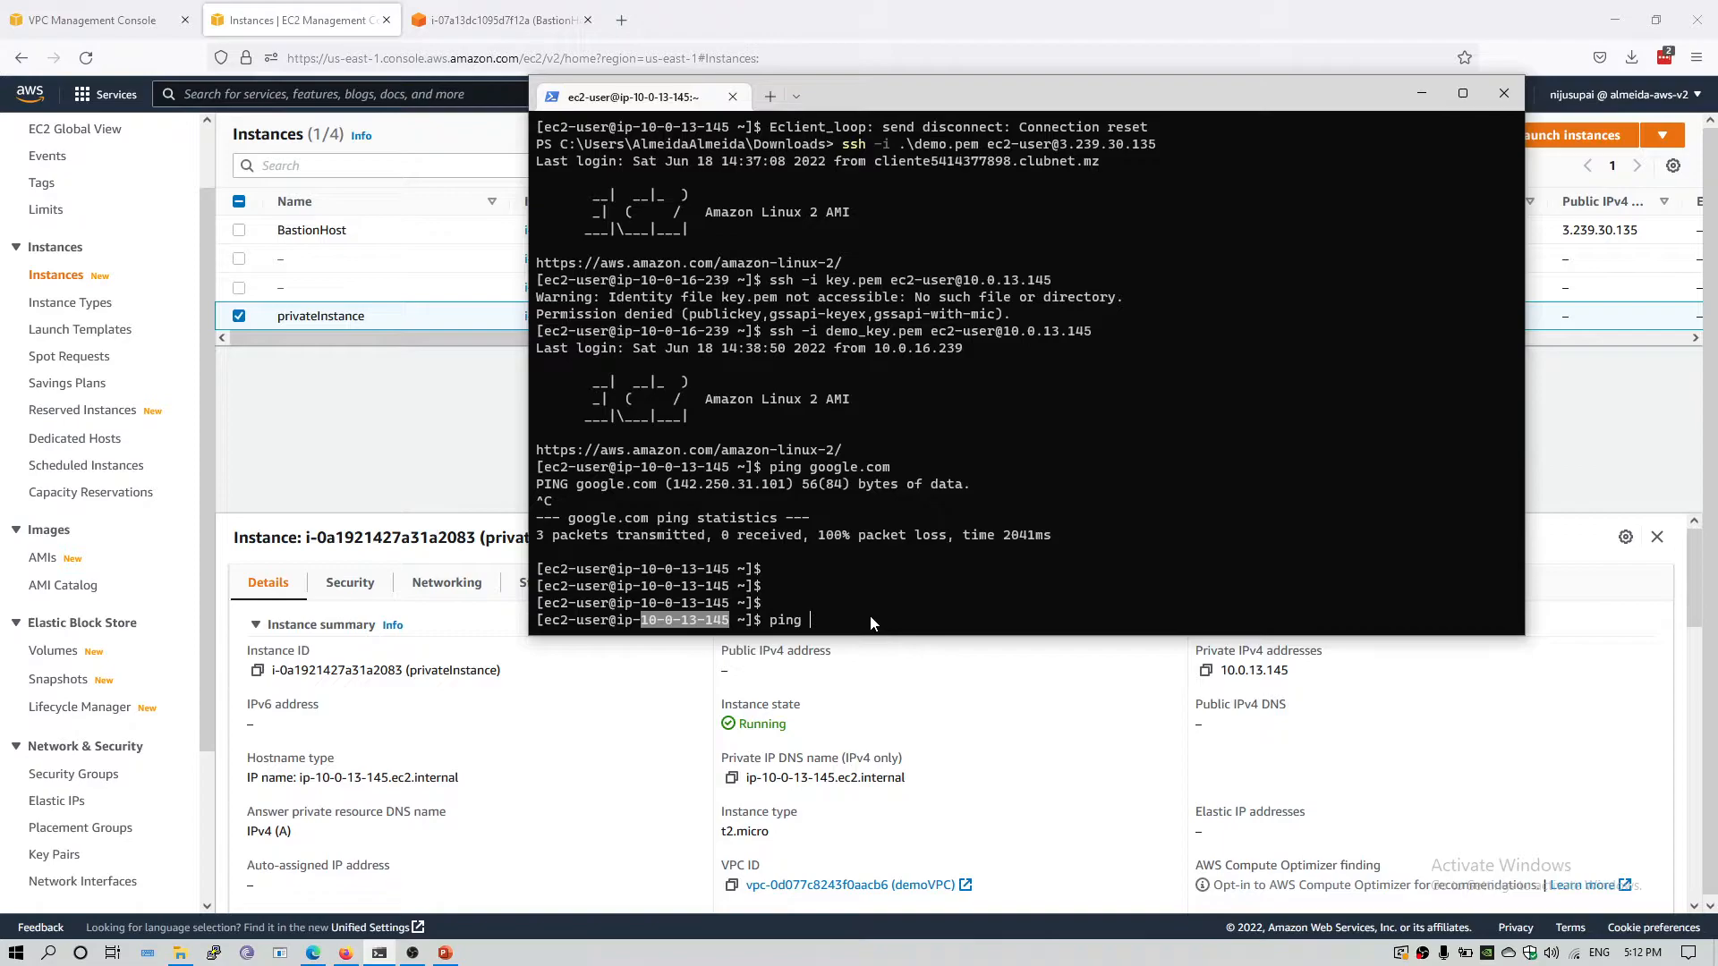
text(google.com)
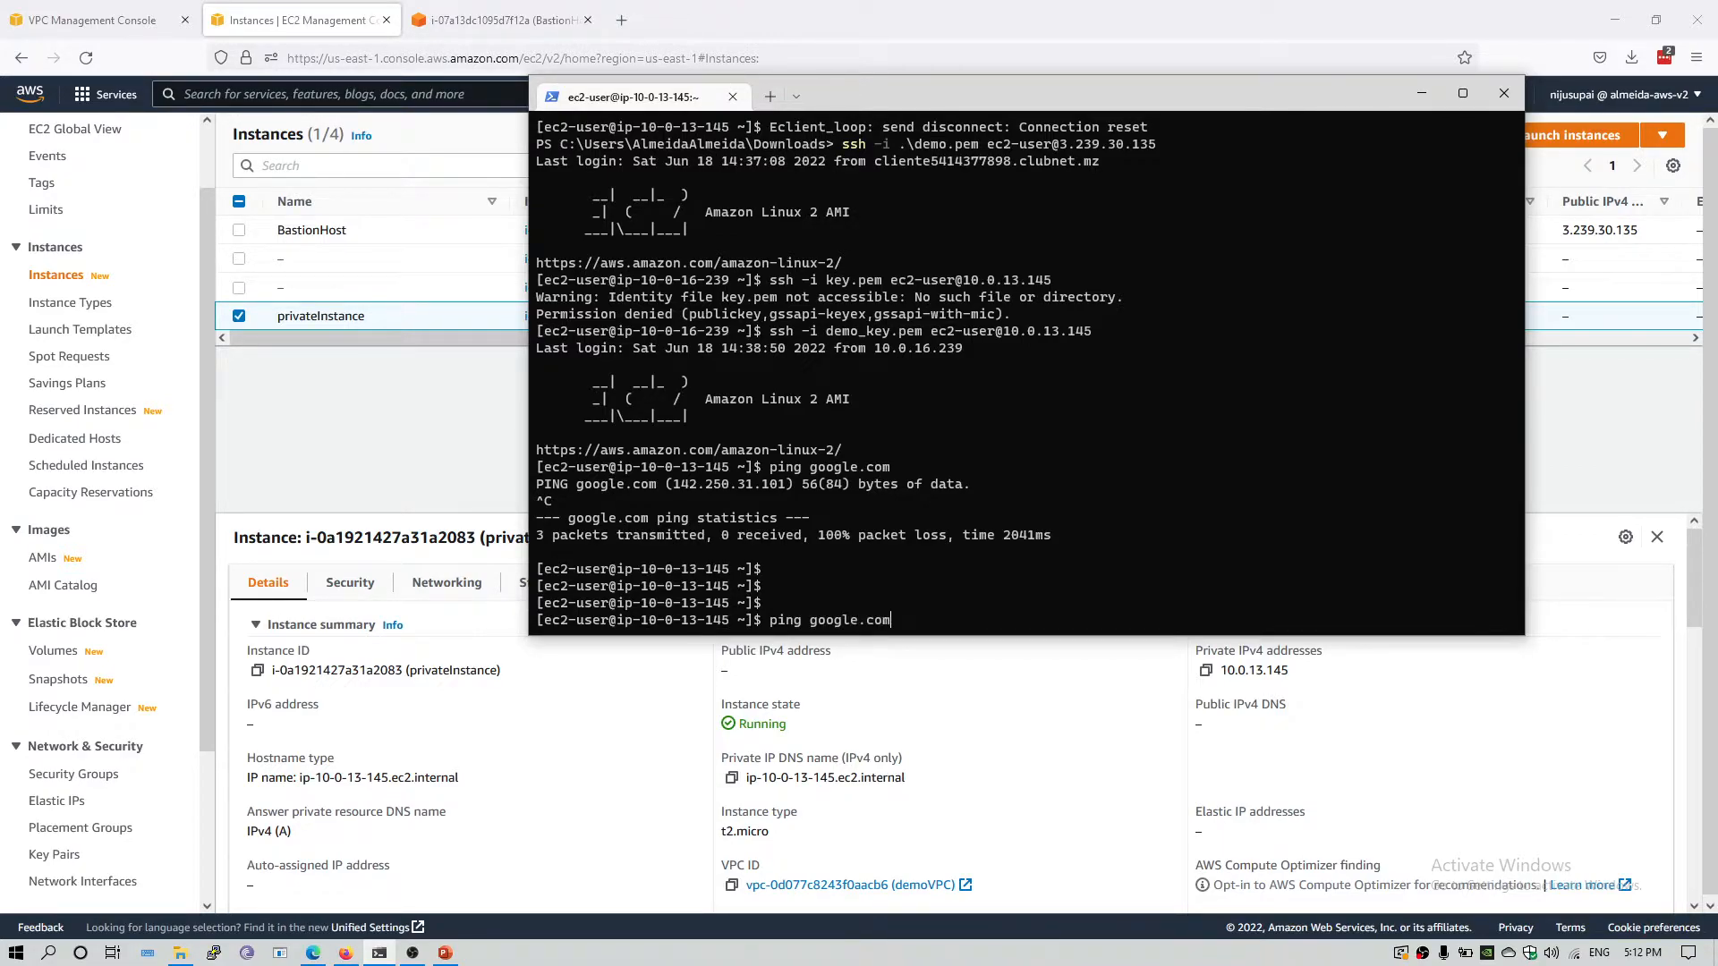
key(Return)
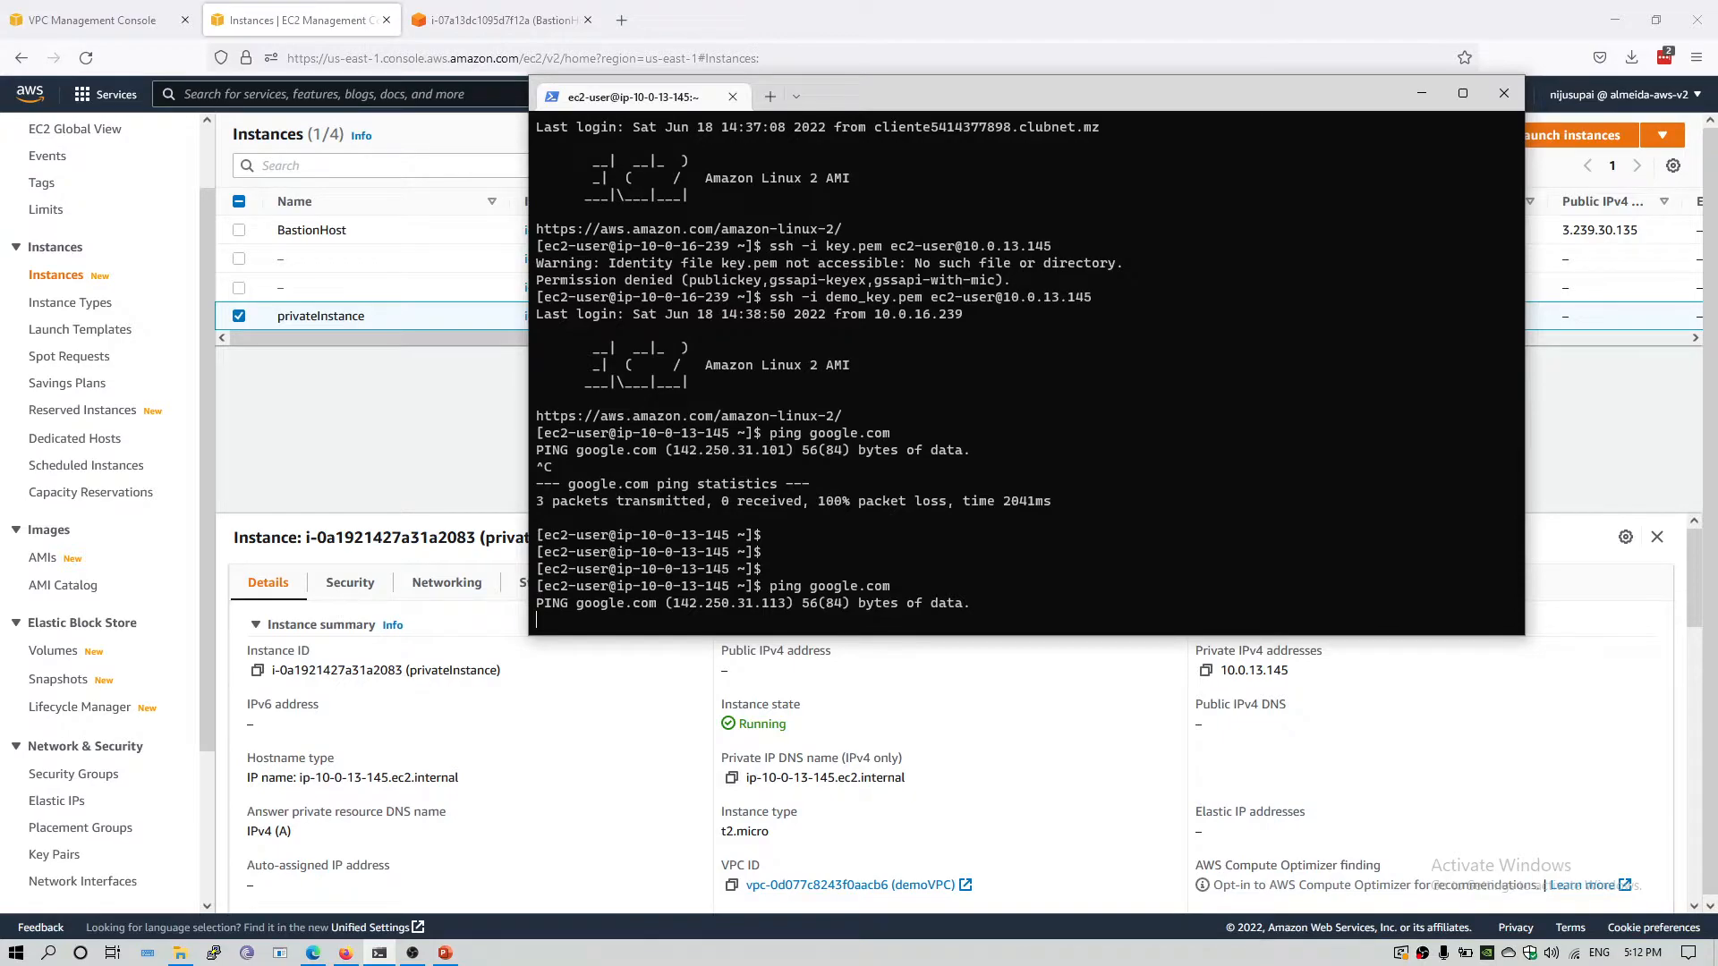
key(ctrl+c)
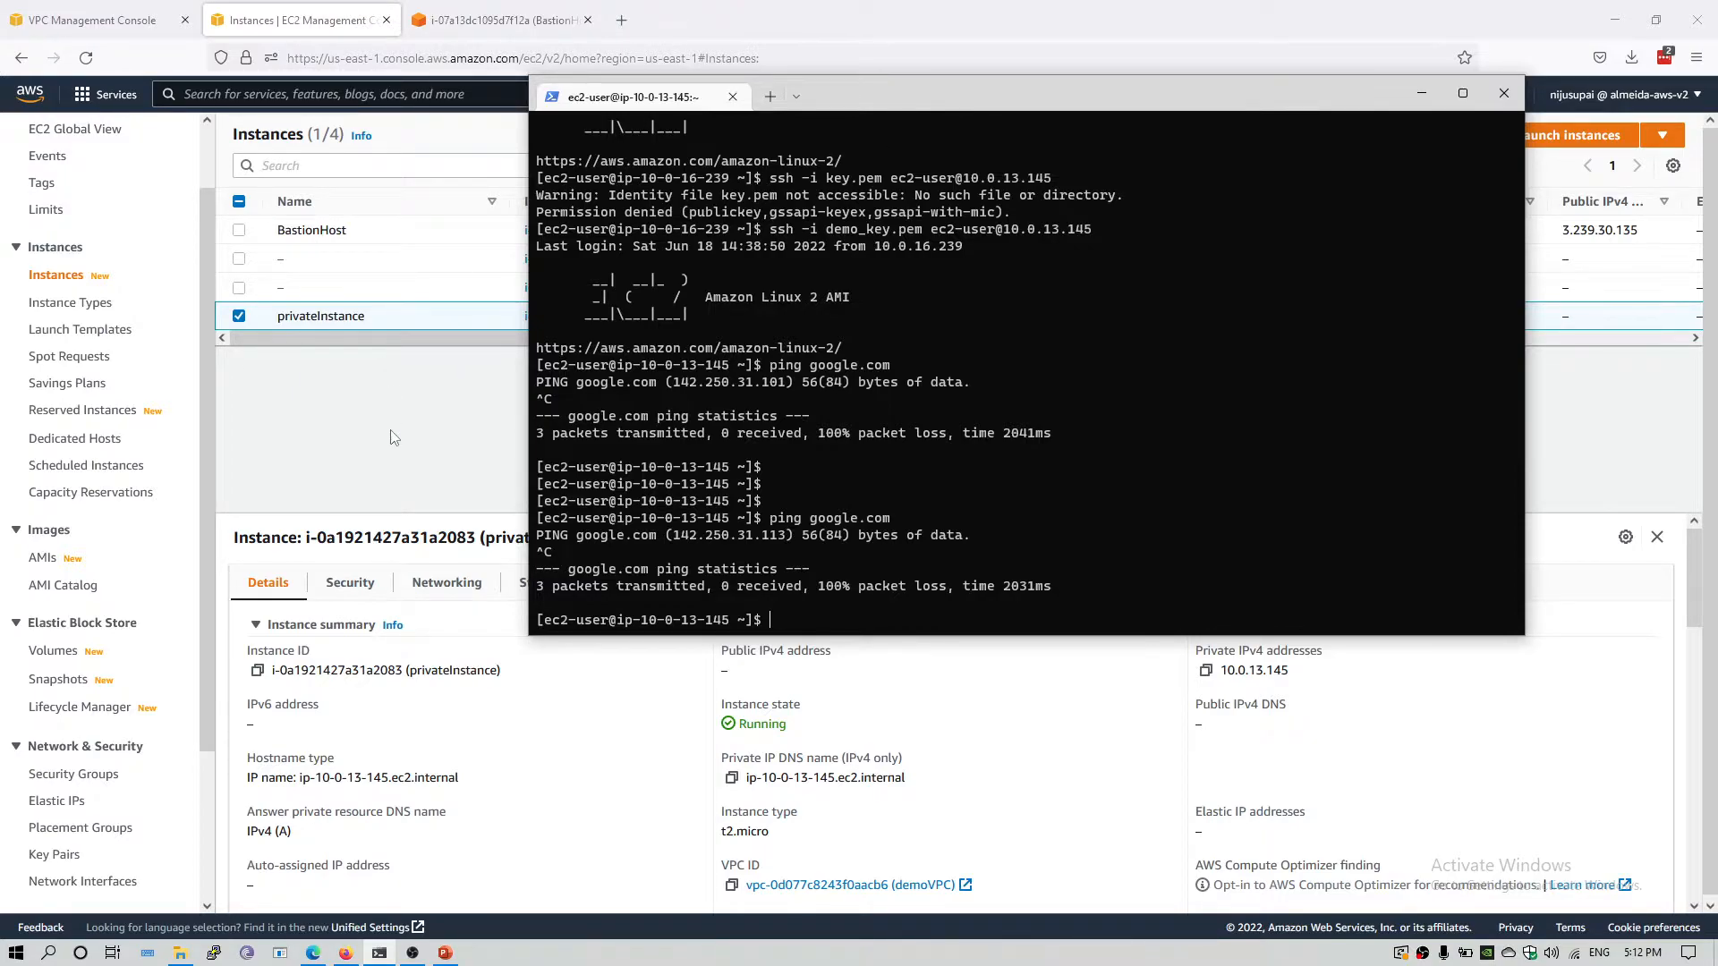
Switch to the VPC console and start creating a NAT gateway named demoNatGateway.
click(385, 463)
click(38, 4)
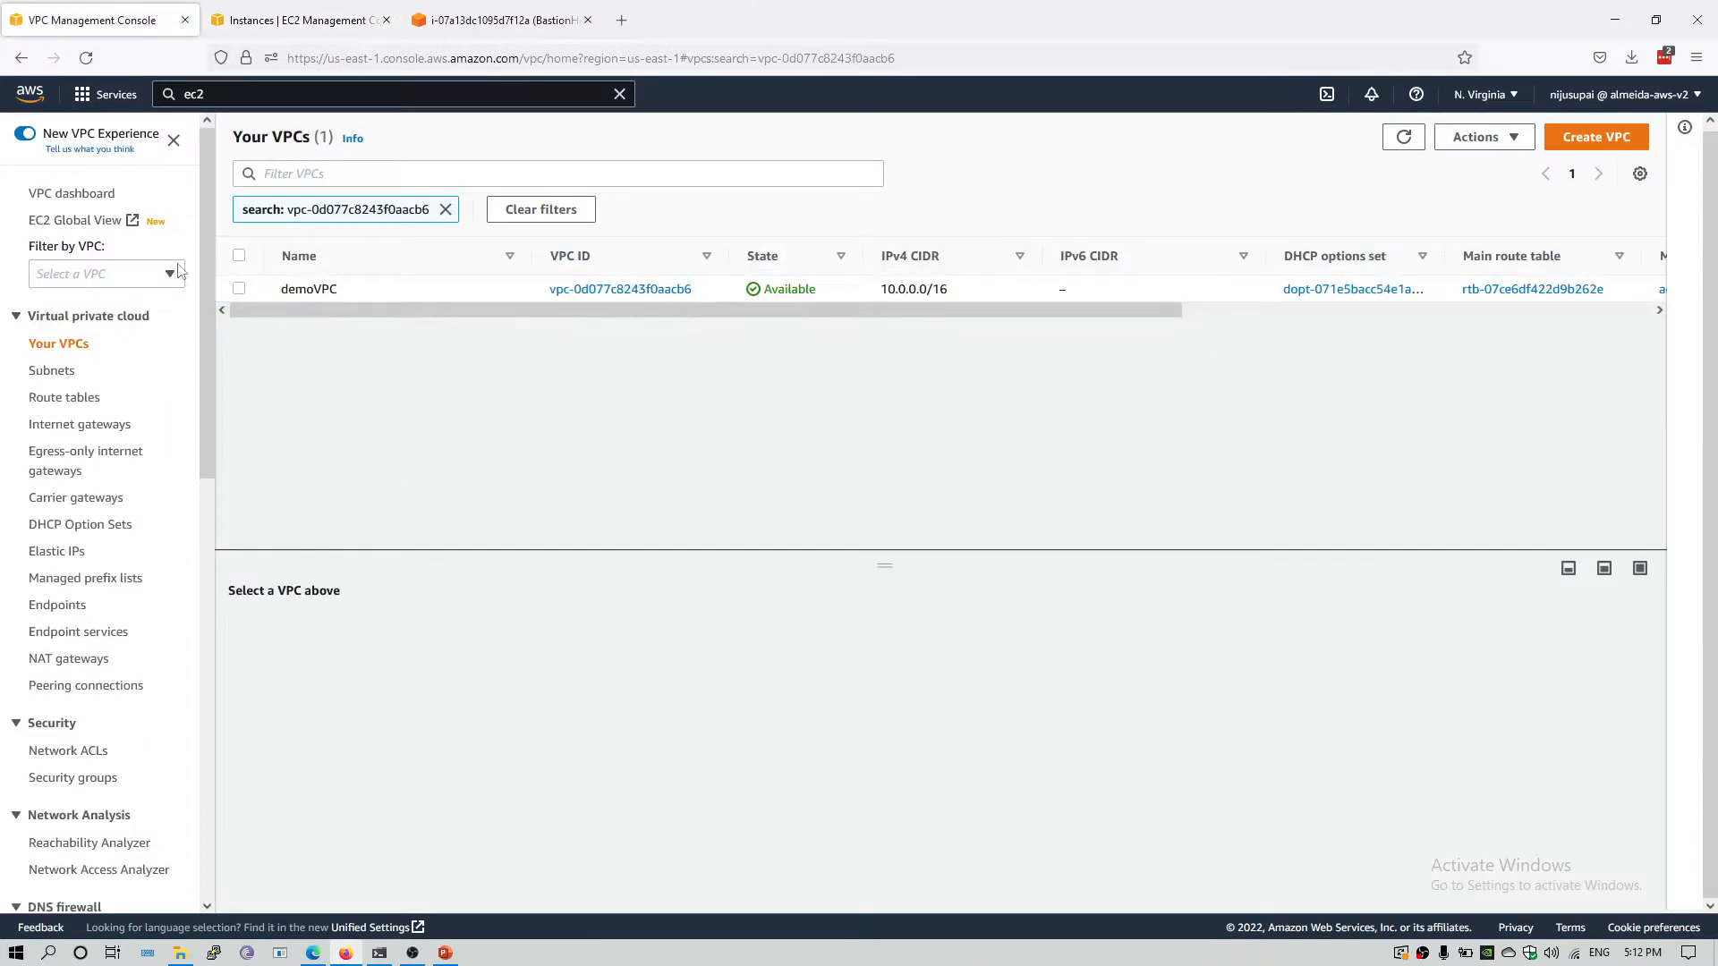
click(75, 662)
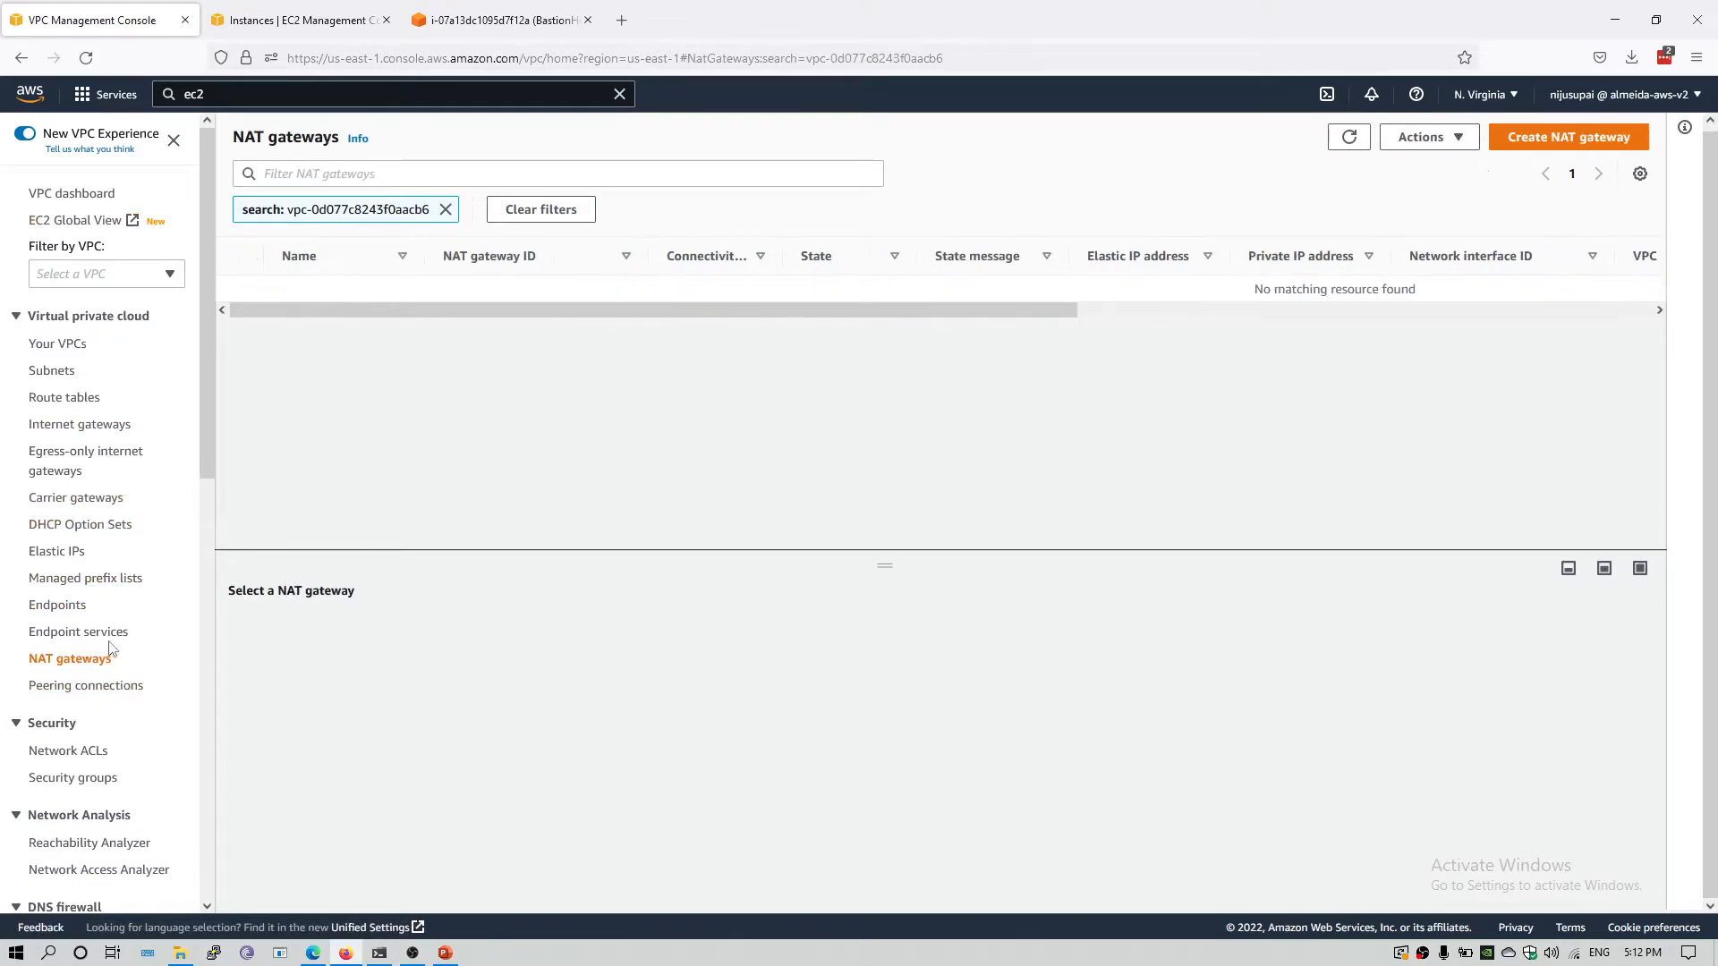
click(1558, 145)
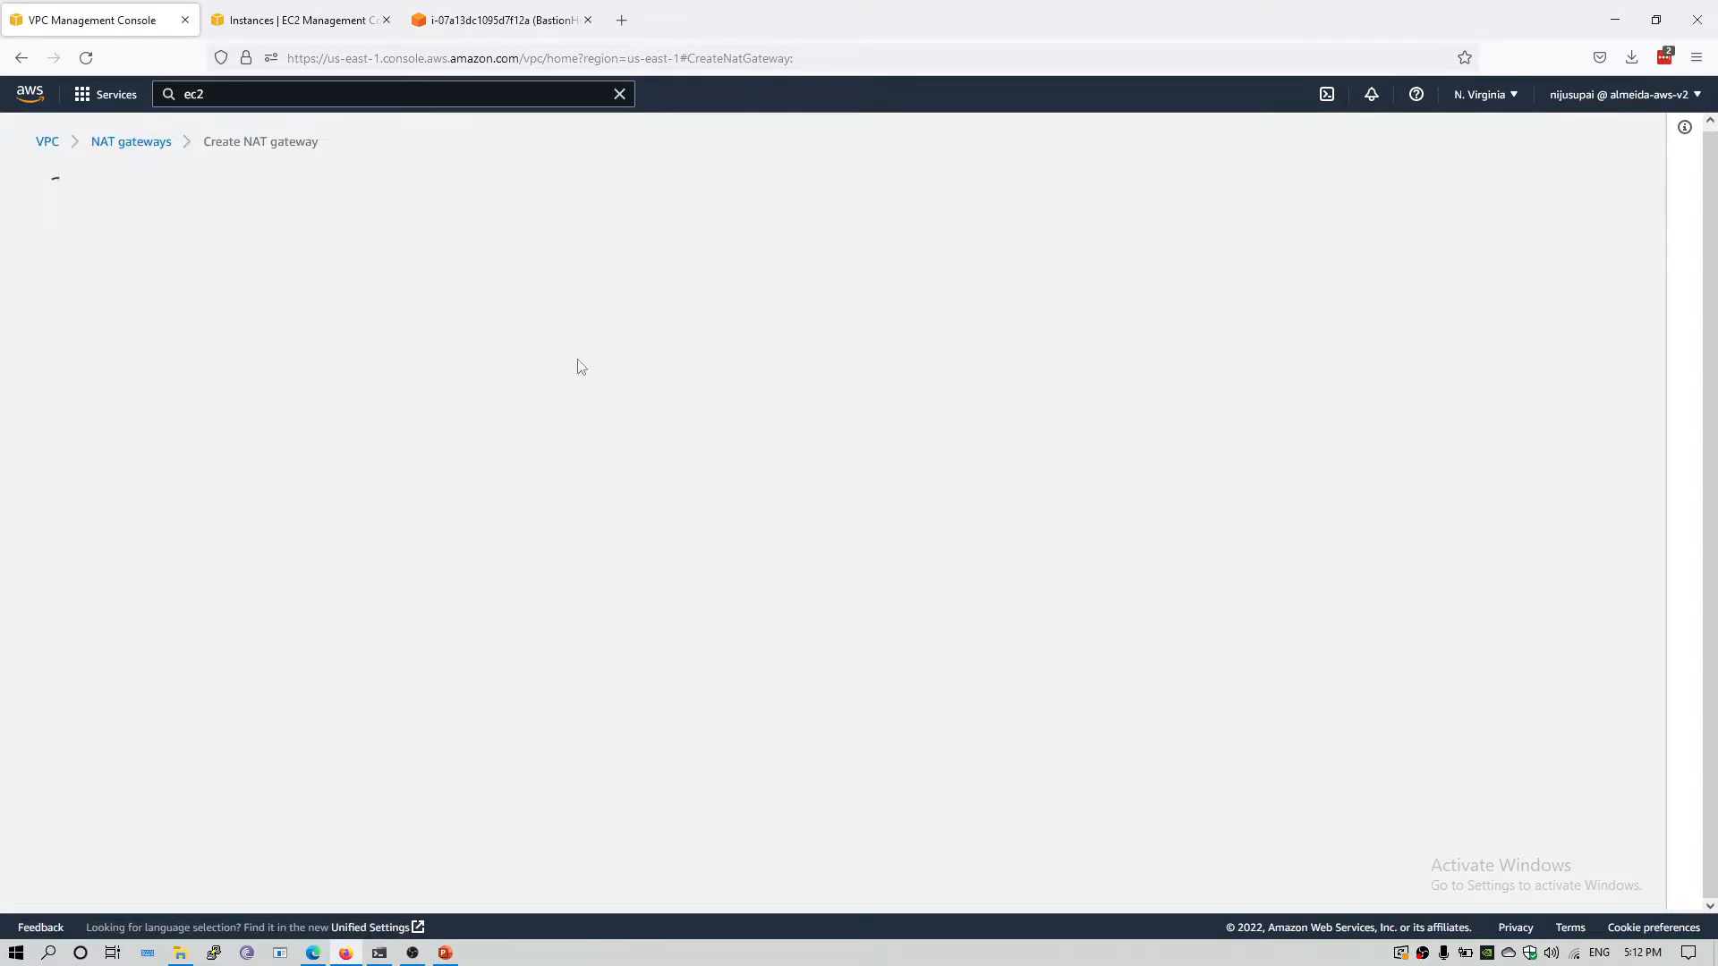
click(193, 385)
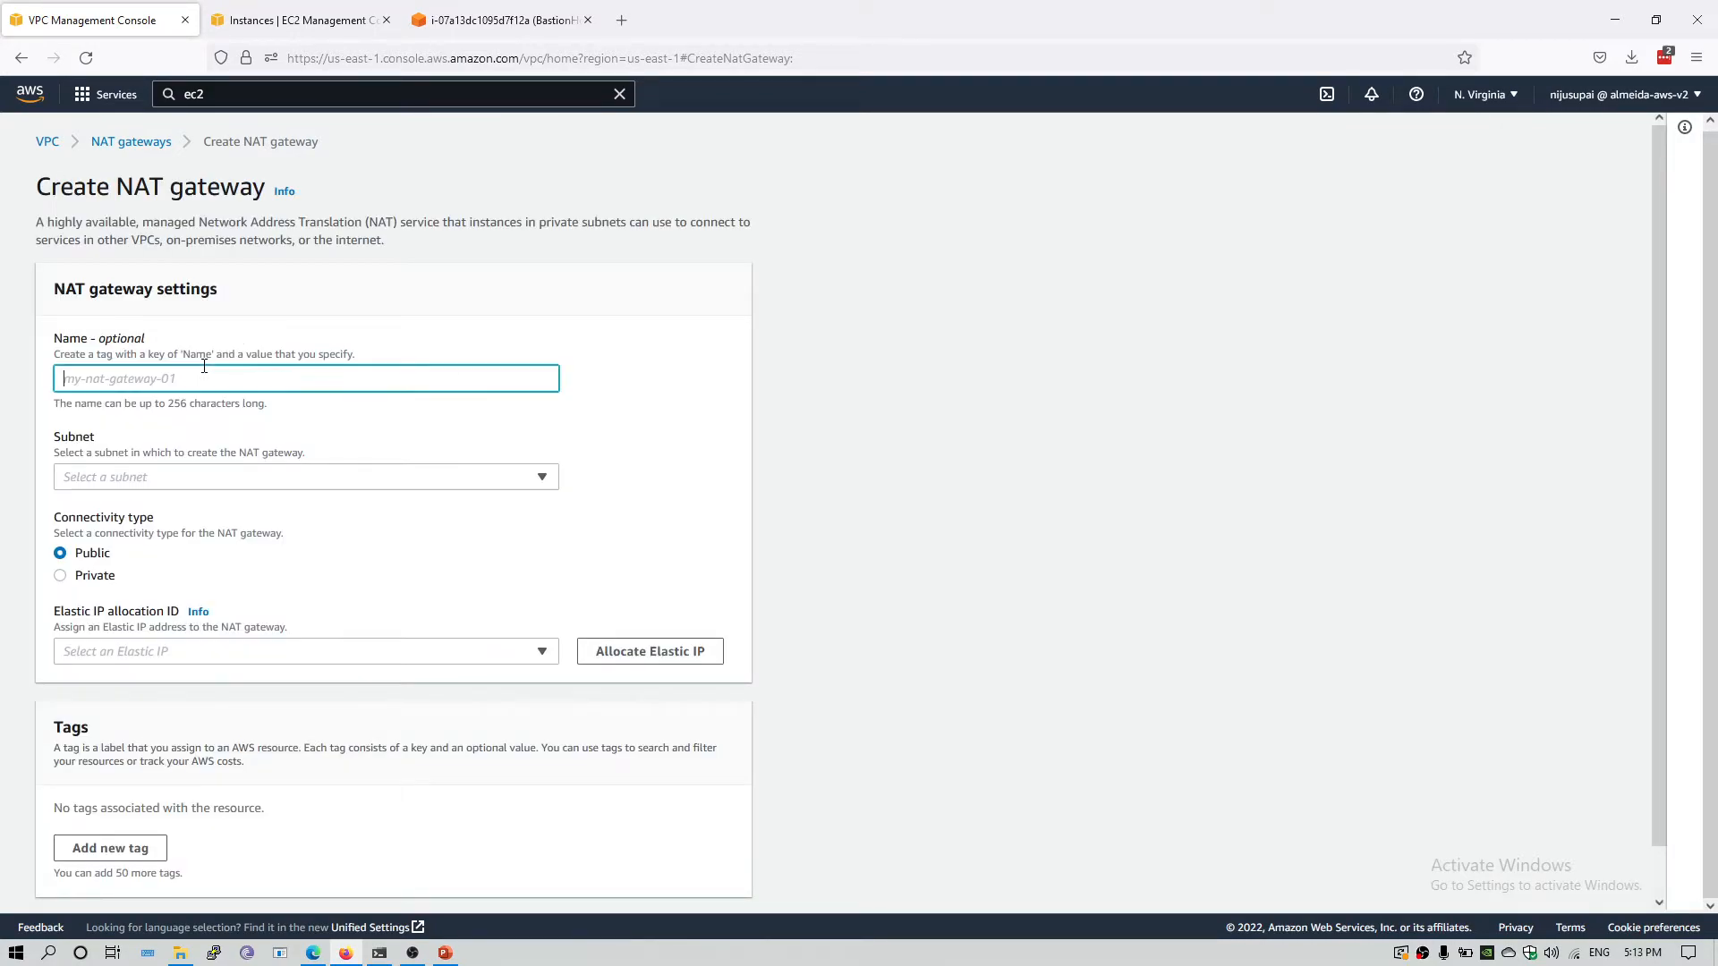
text(demo)
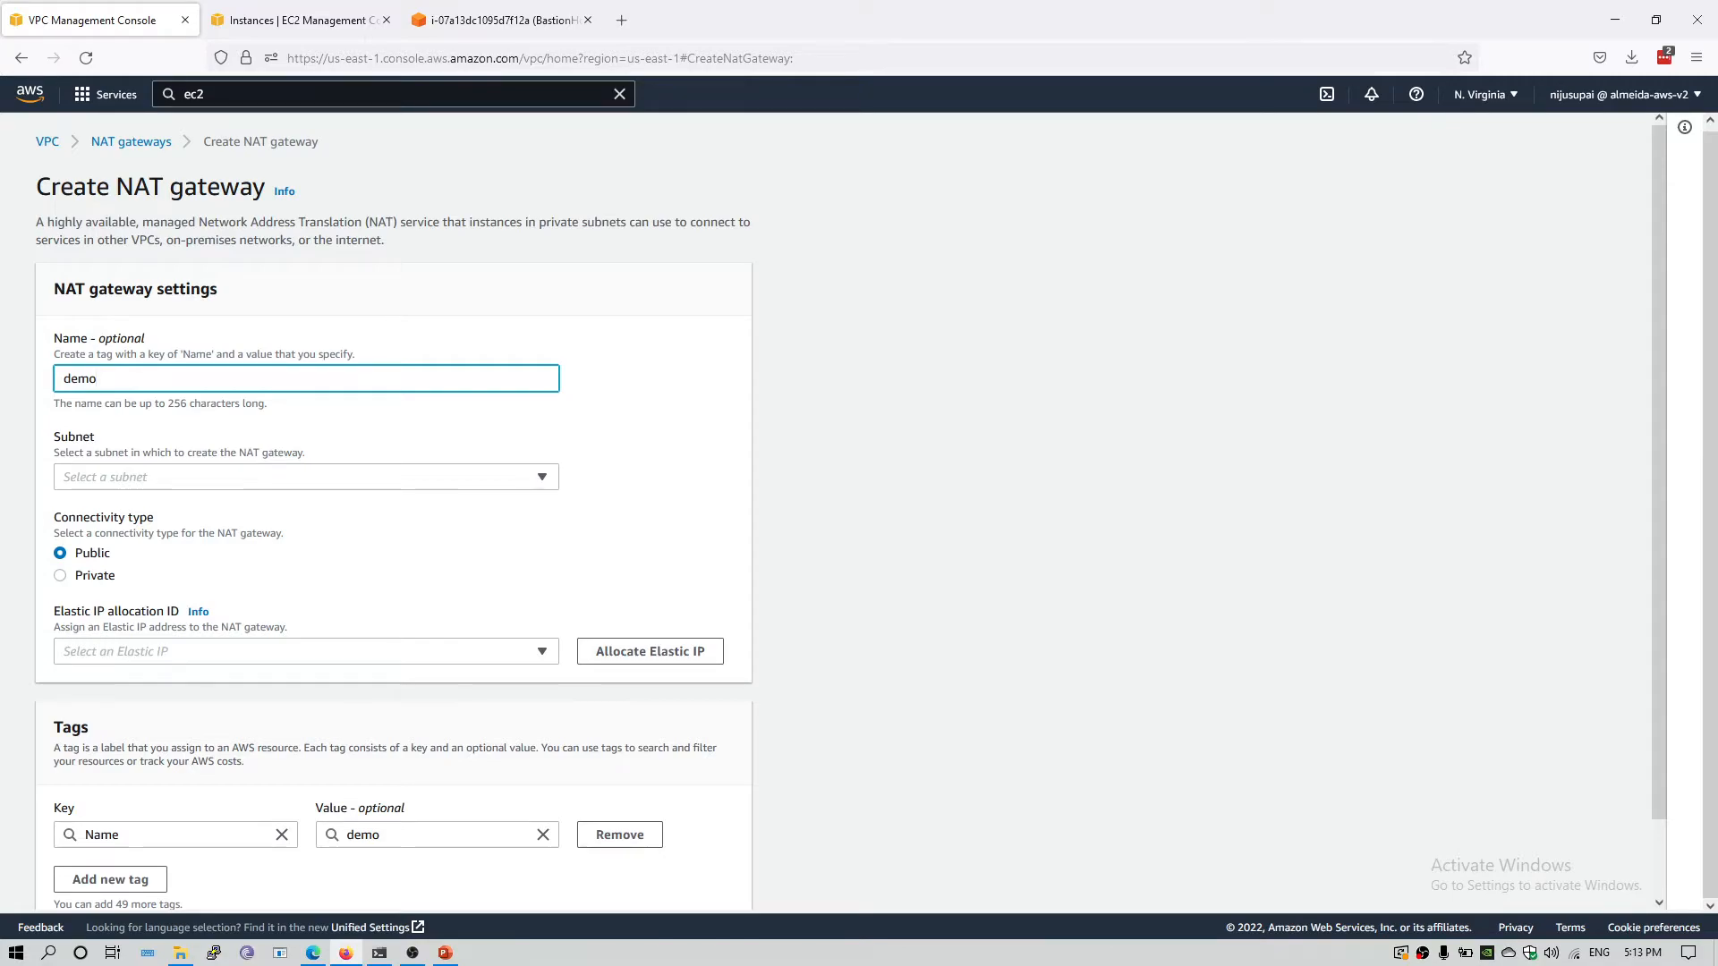
text(NatGateway)
Place the NAT gateway in publicSubnetA, allocate an Elastic IP for it and create the gateway.
click(351, 475)
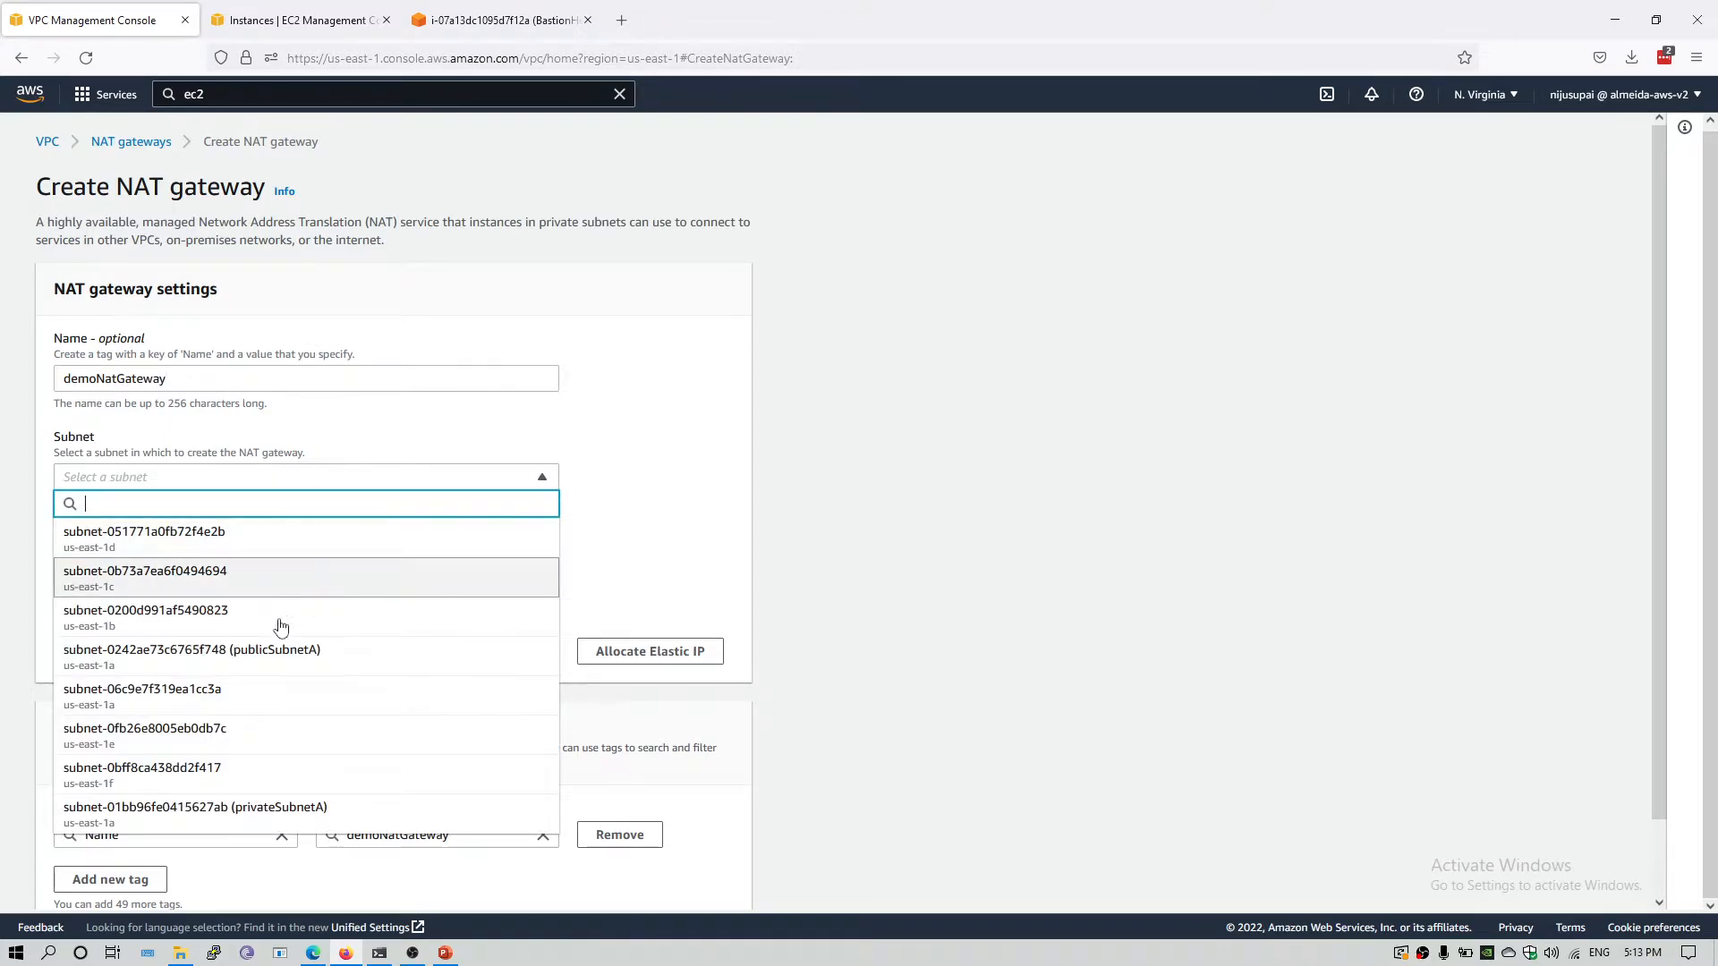
click(278, 651)
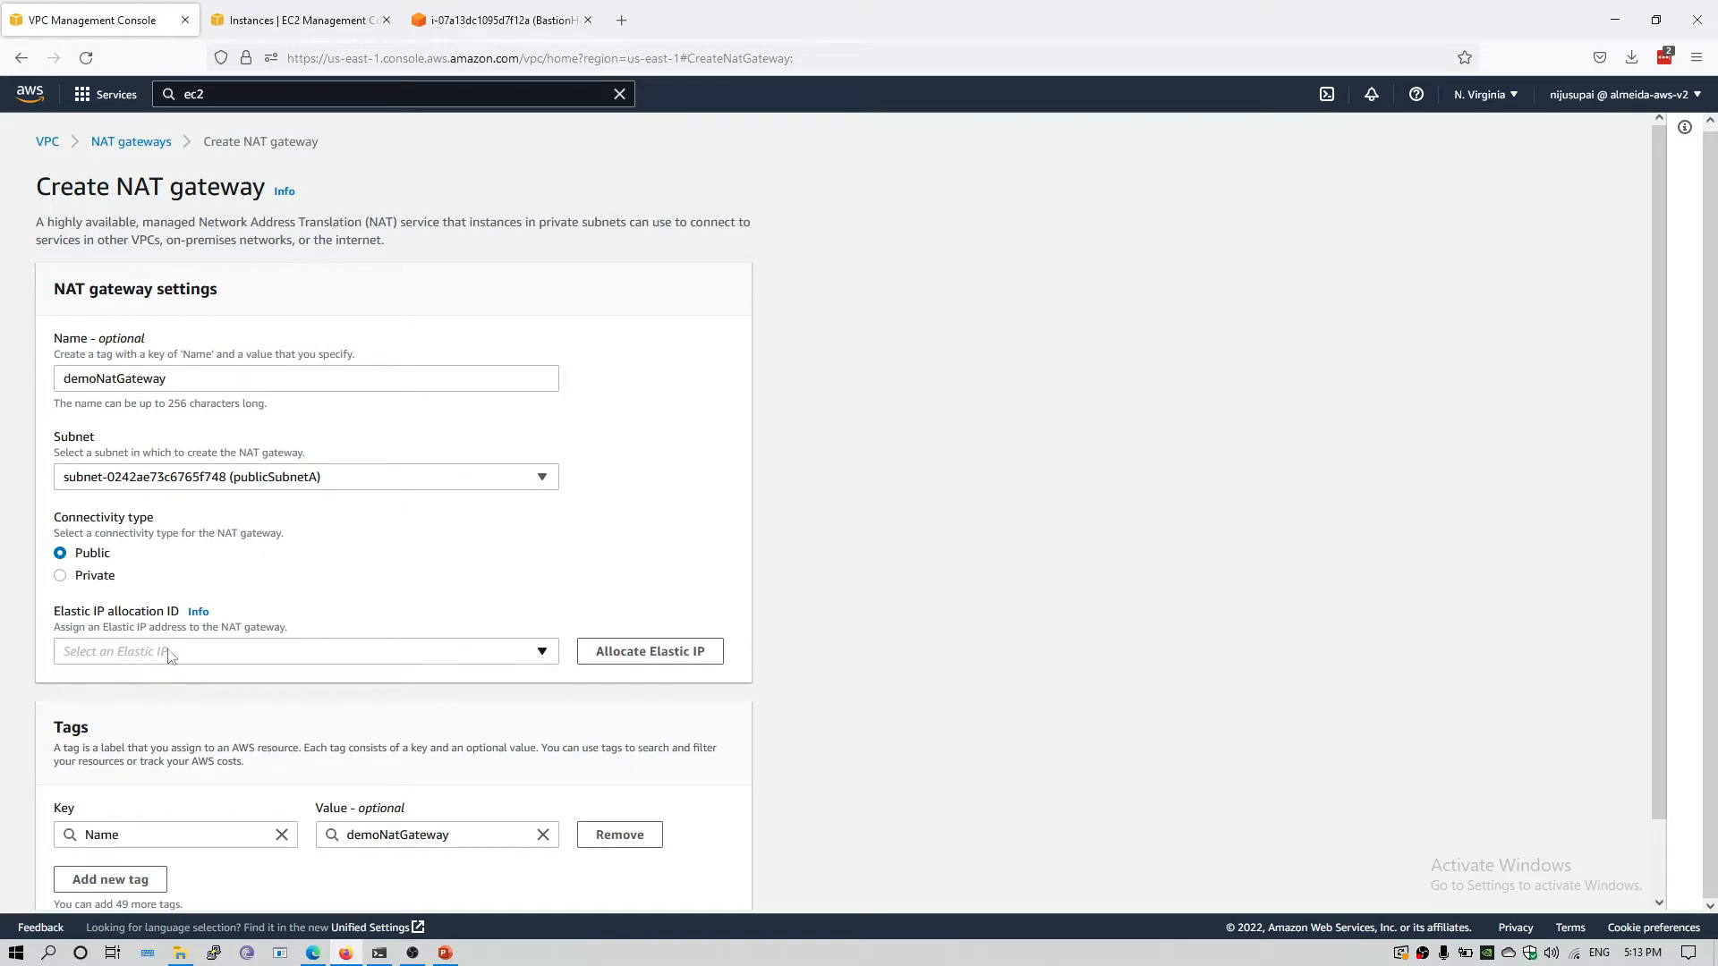
click(640, 662)
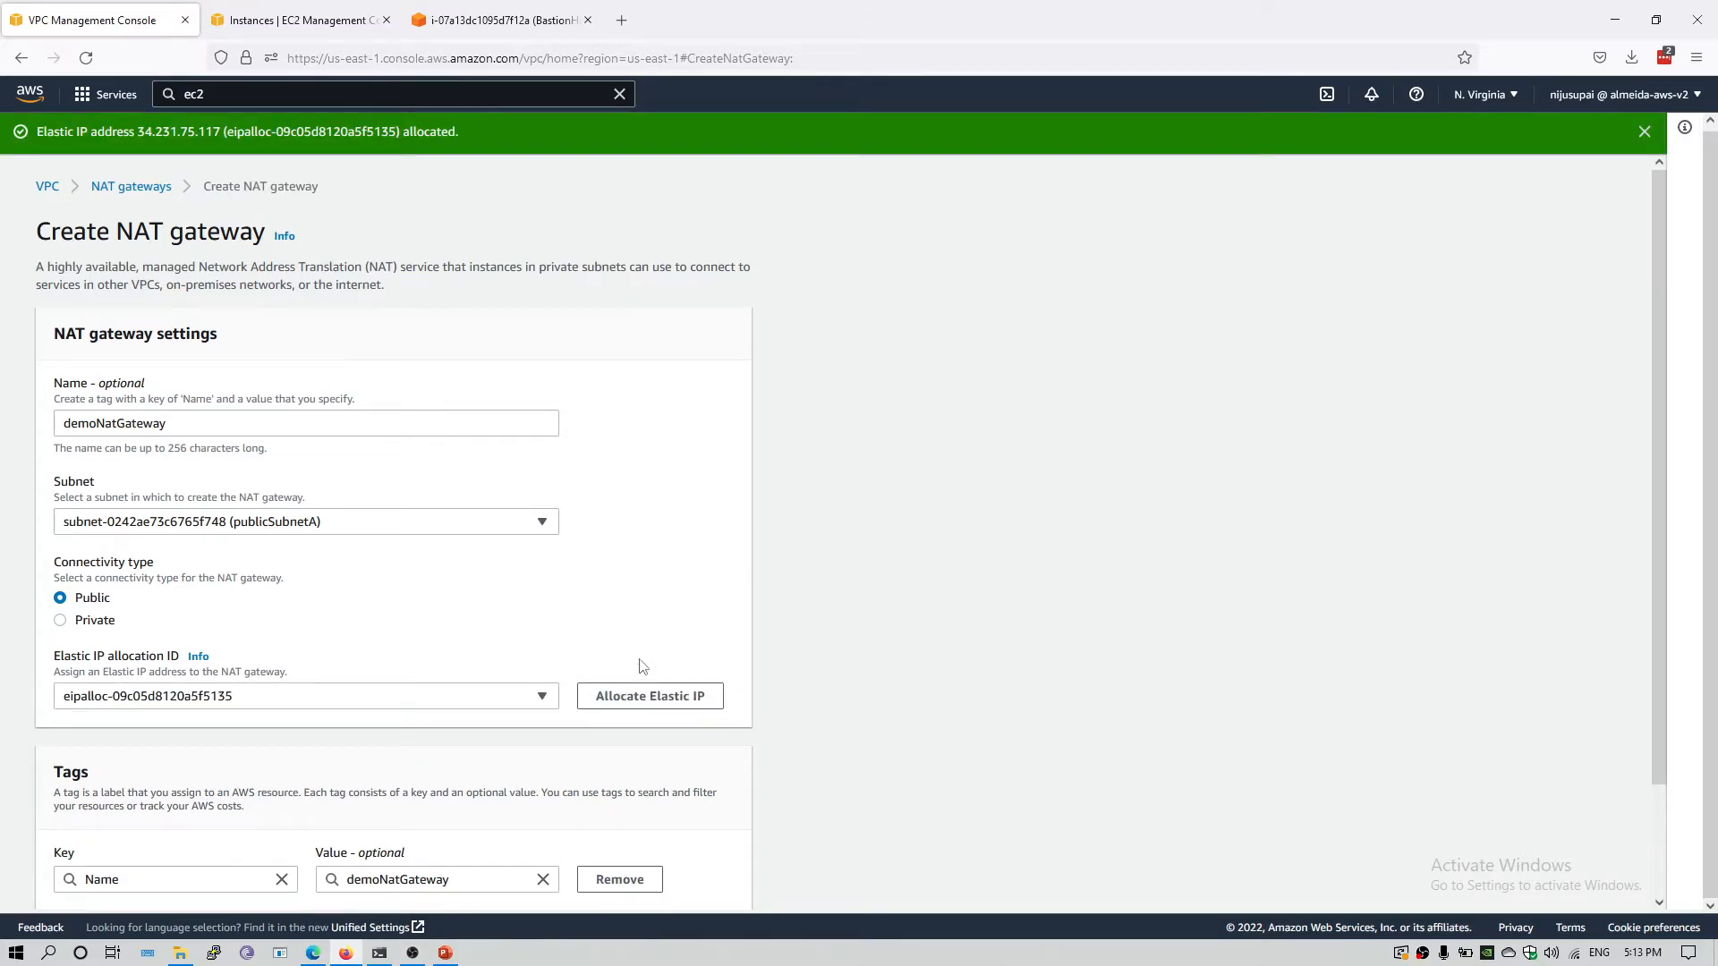
scroll(330, 694, down, 2)
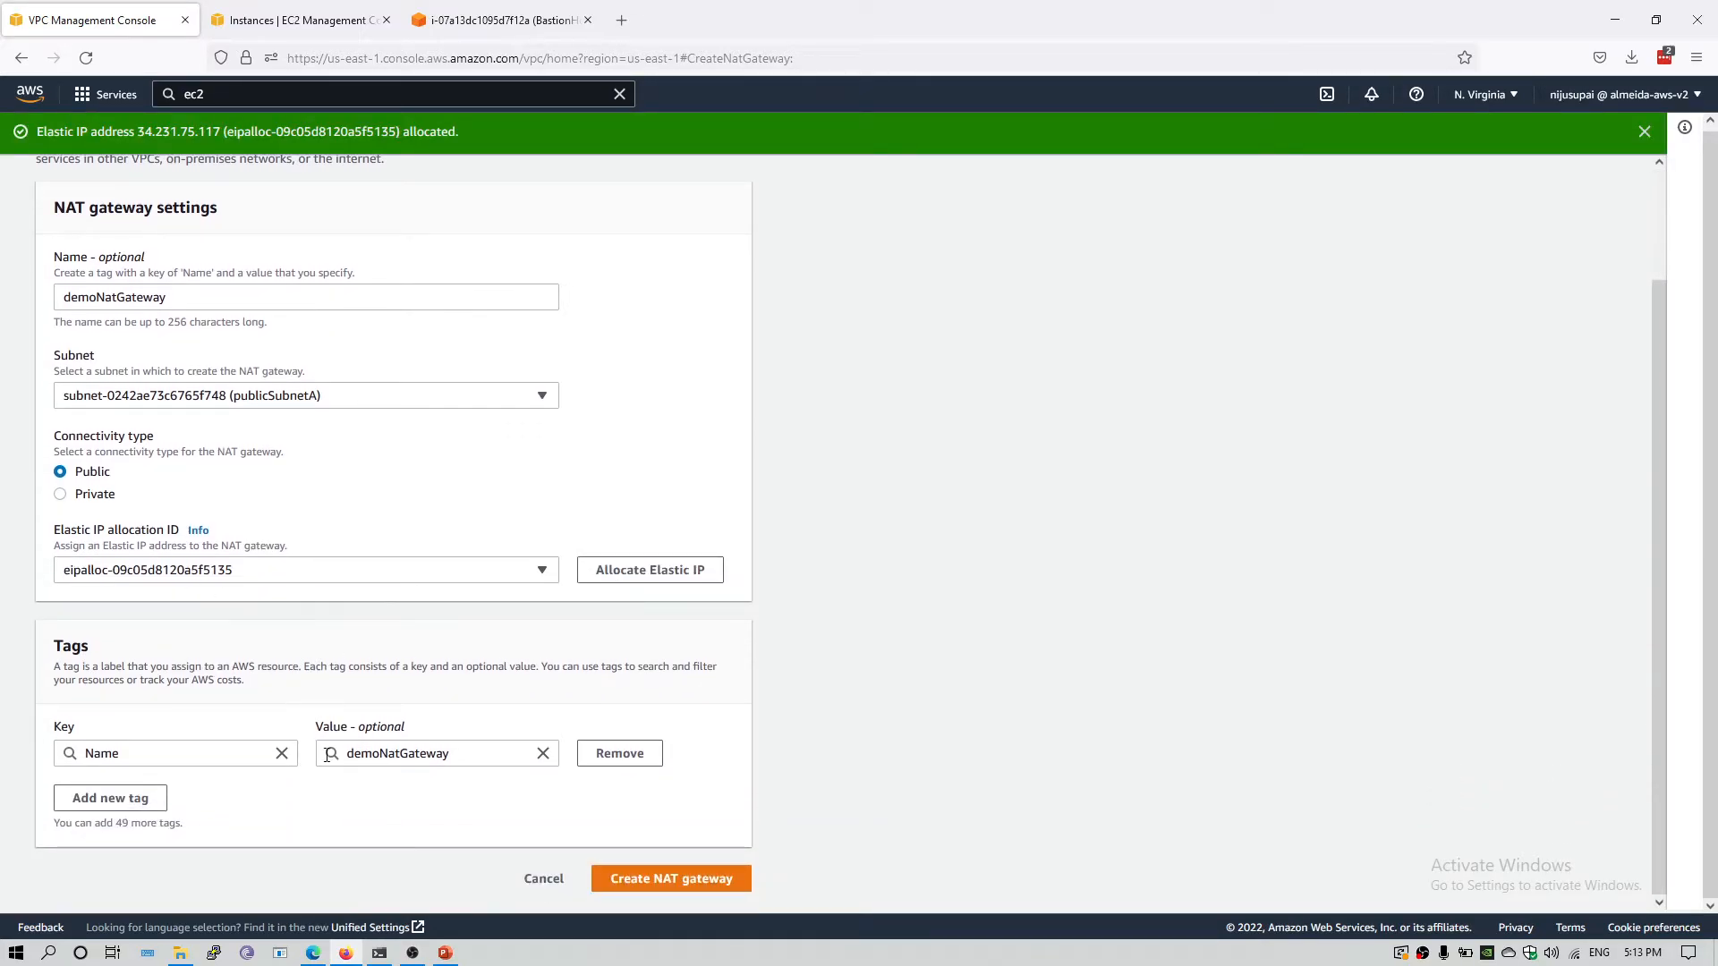
click(656, 882)
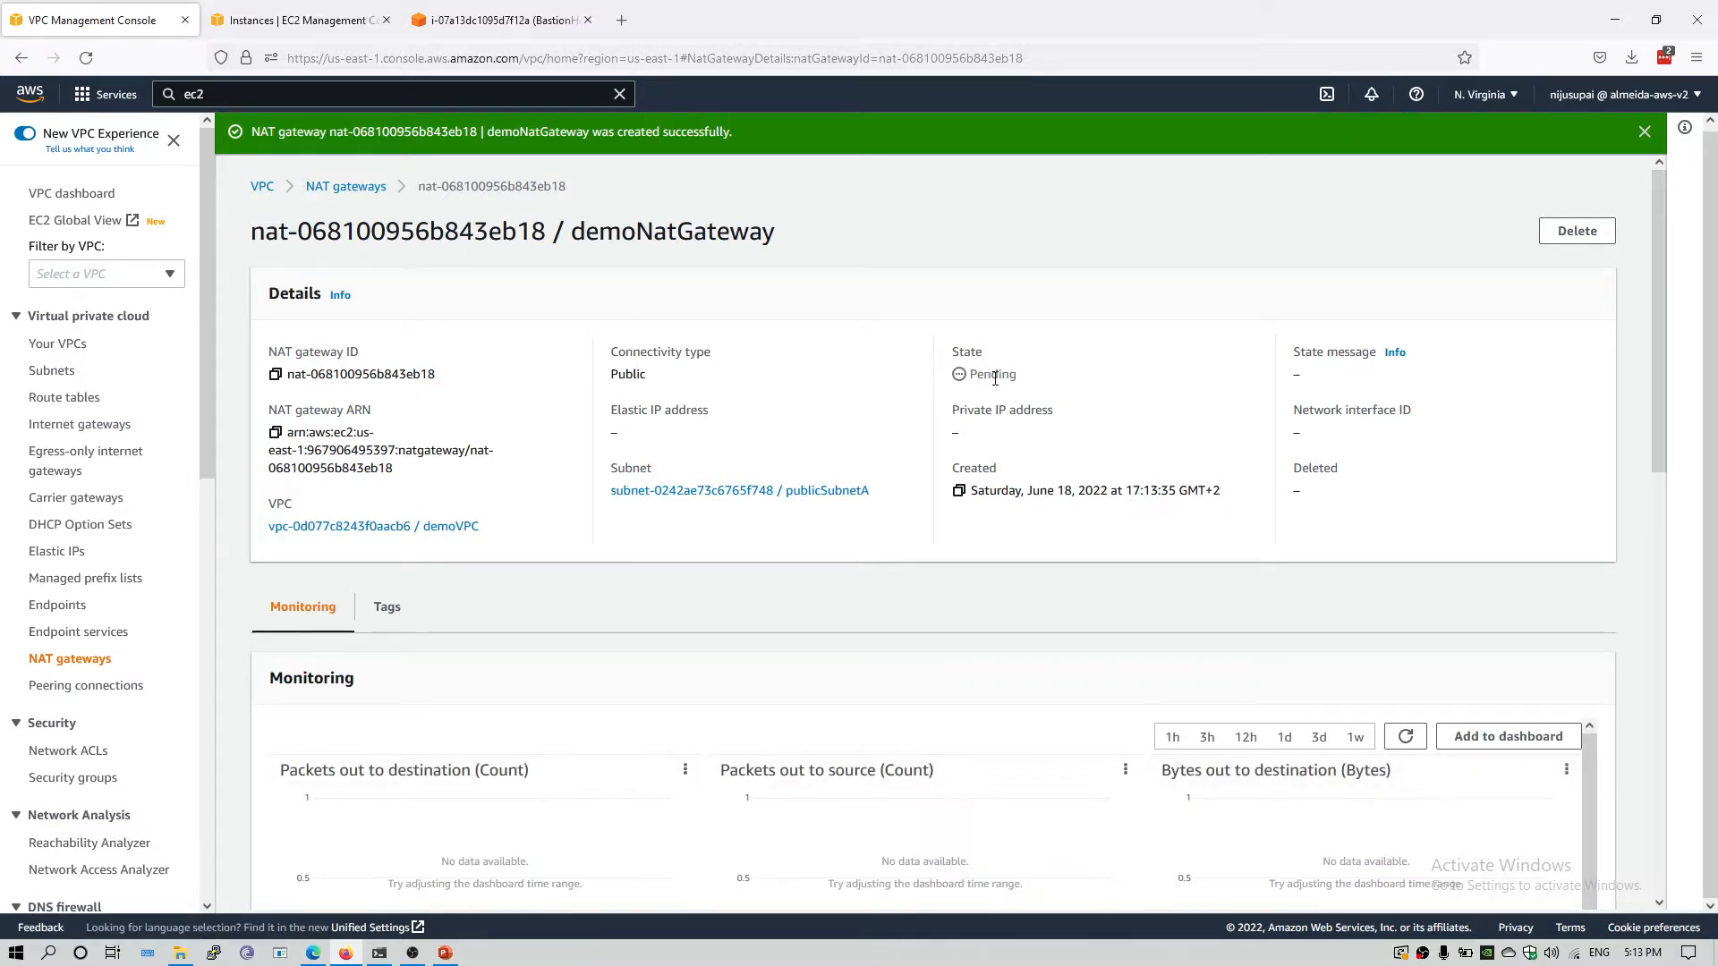
Check the state of the new NAT gateway and refresh its monitoring graphs.
drag(1020, 376, 970, 376)
click(950, 256)
click(1405, 735)
Create a route table named privateSubnetRoutingTable in demoVPC.
drag(207, 393, 226, 472)
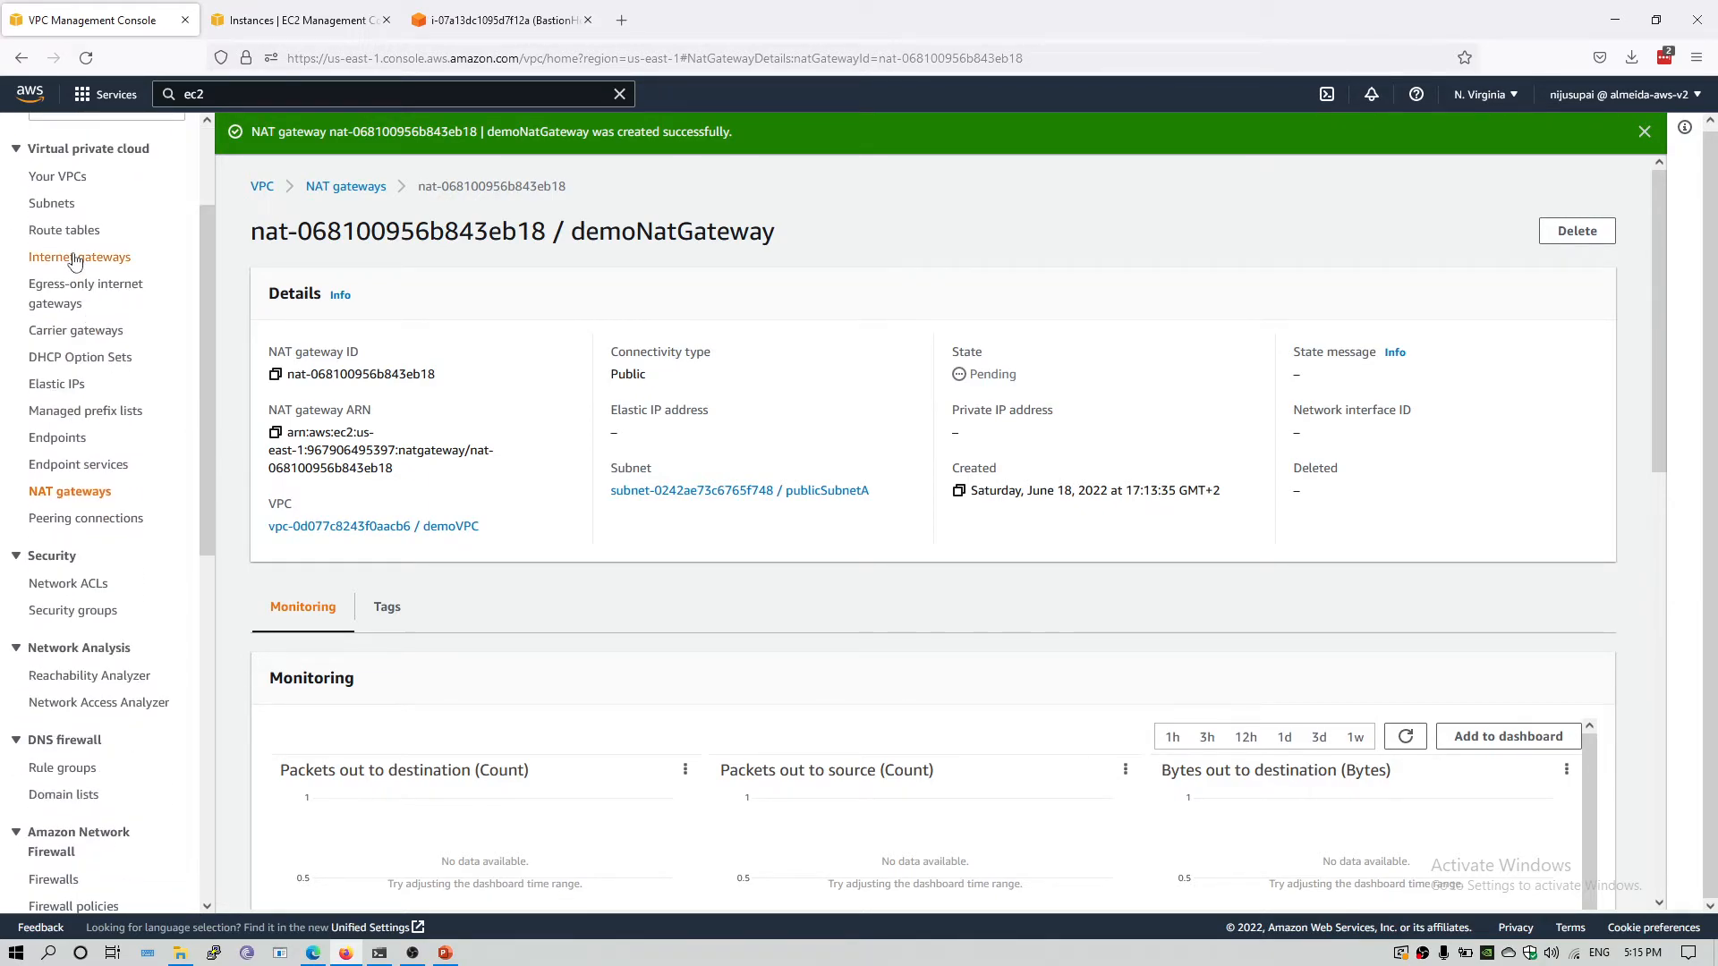
click(94, 230)
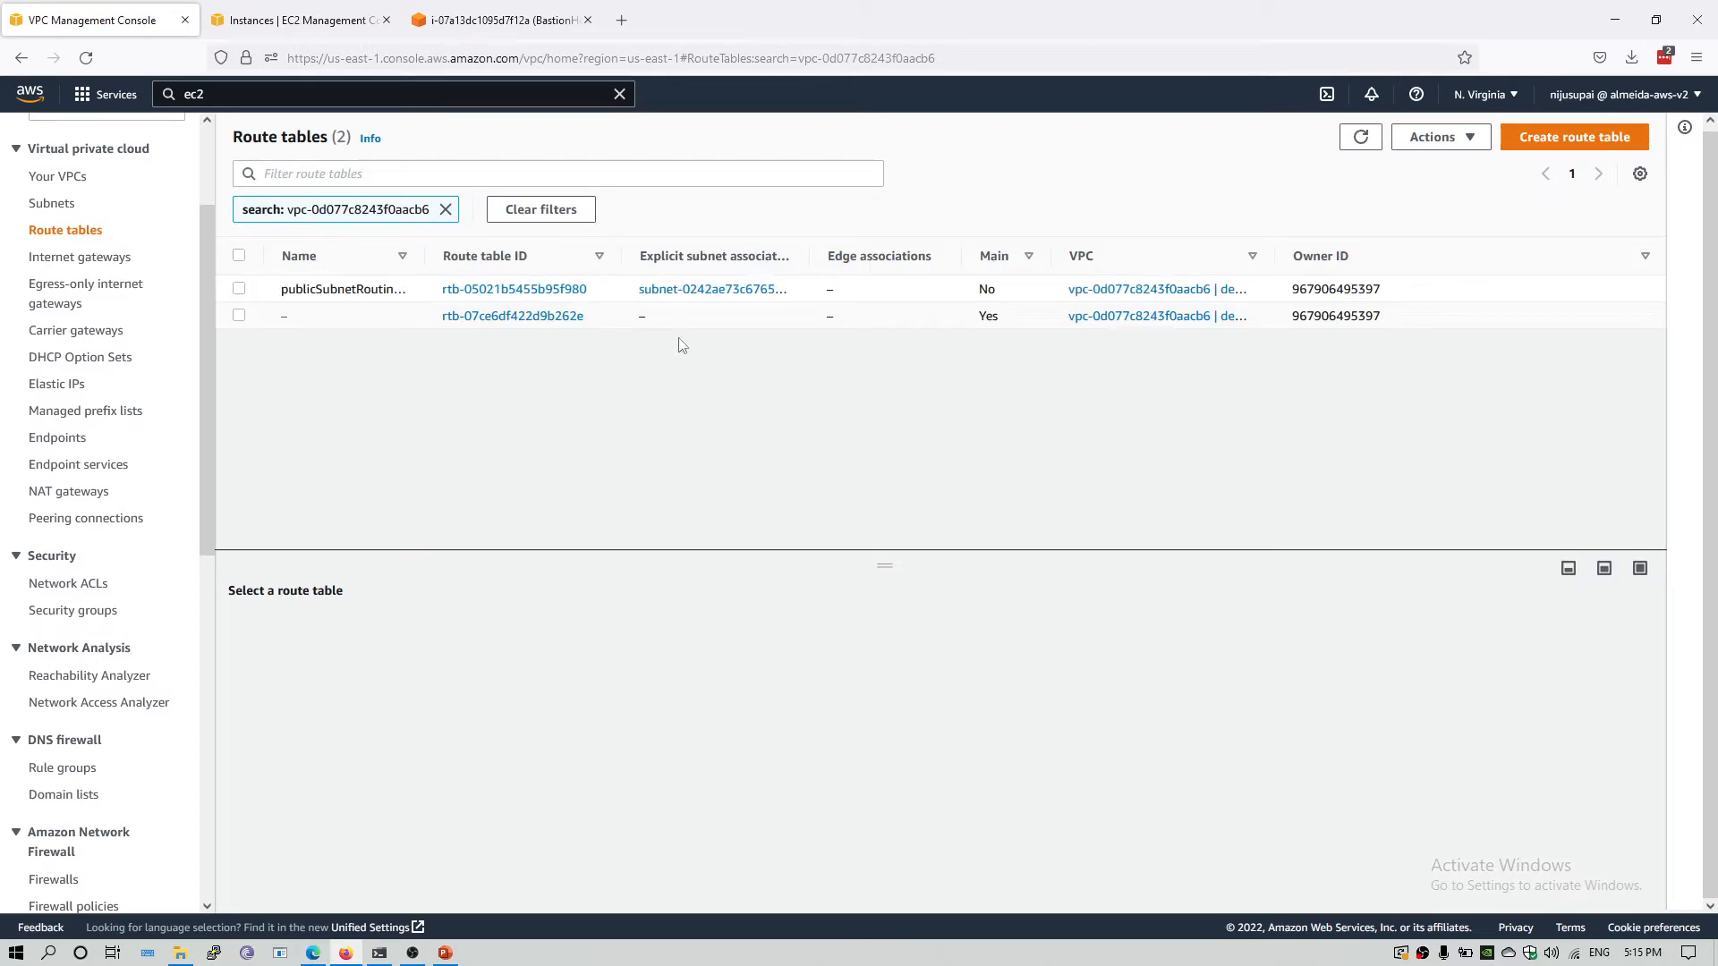
click(1573, 137)
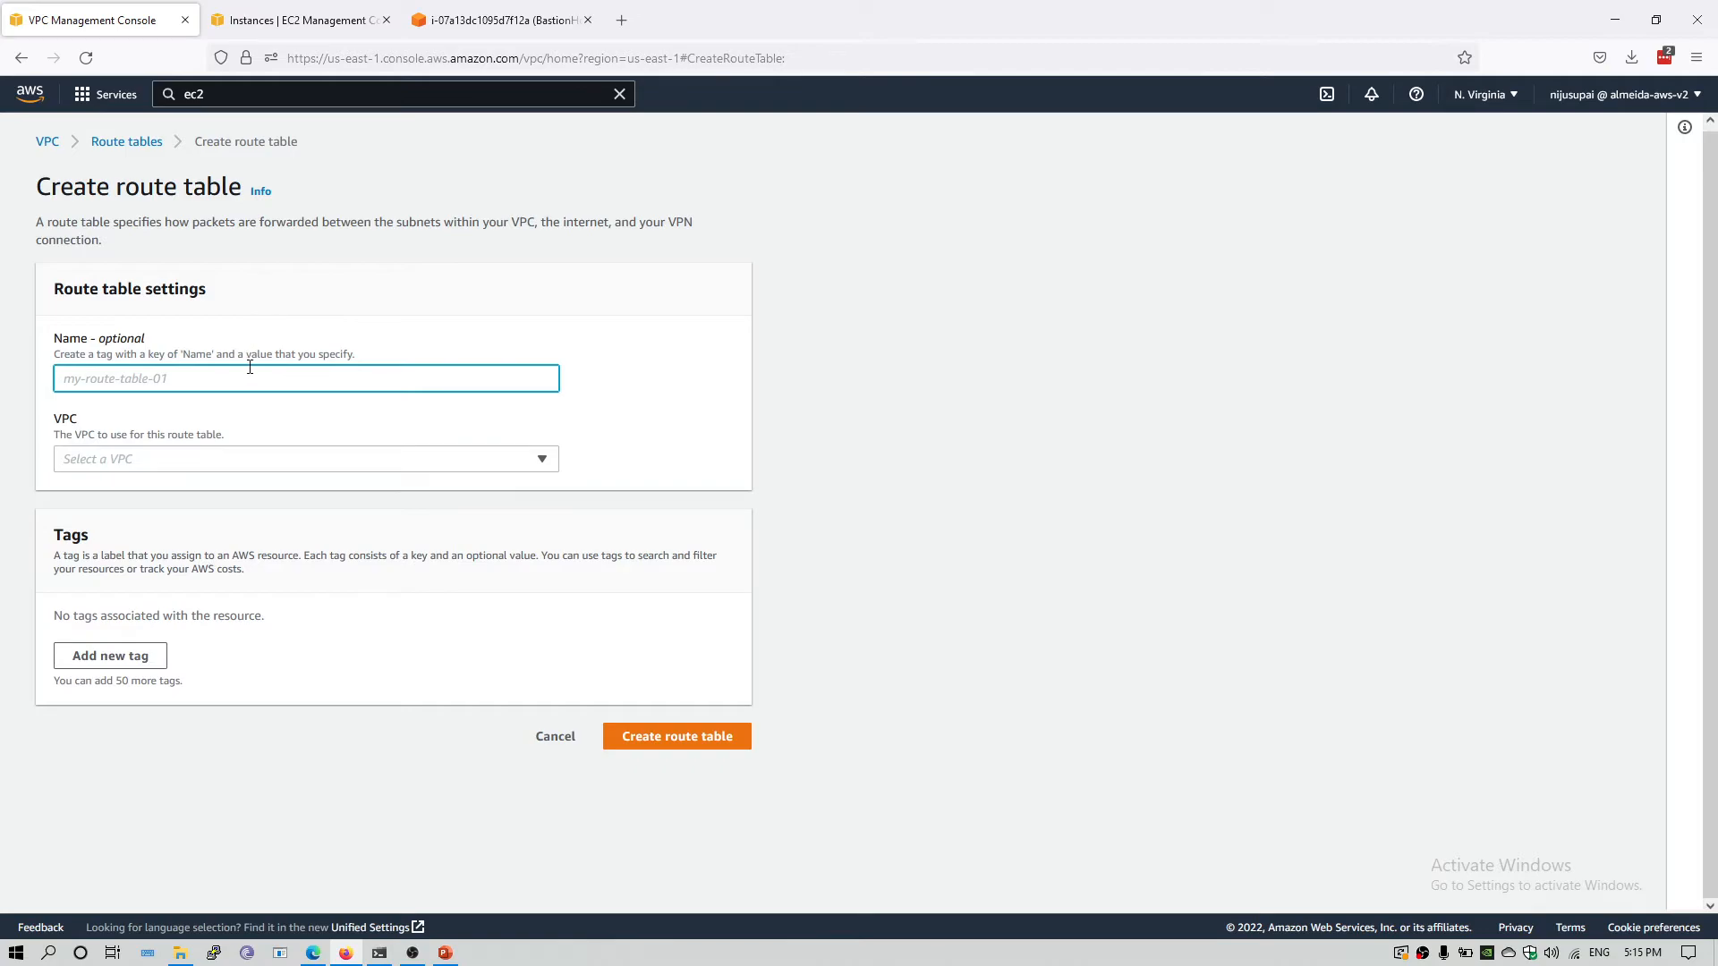
text(privateSubnet)
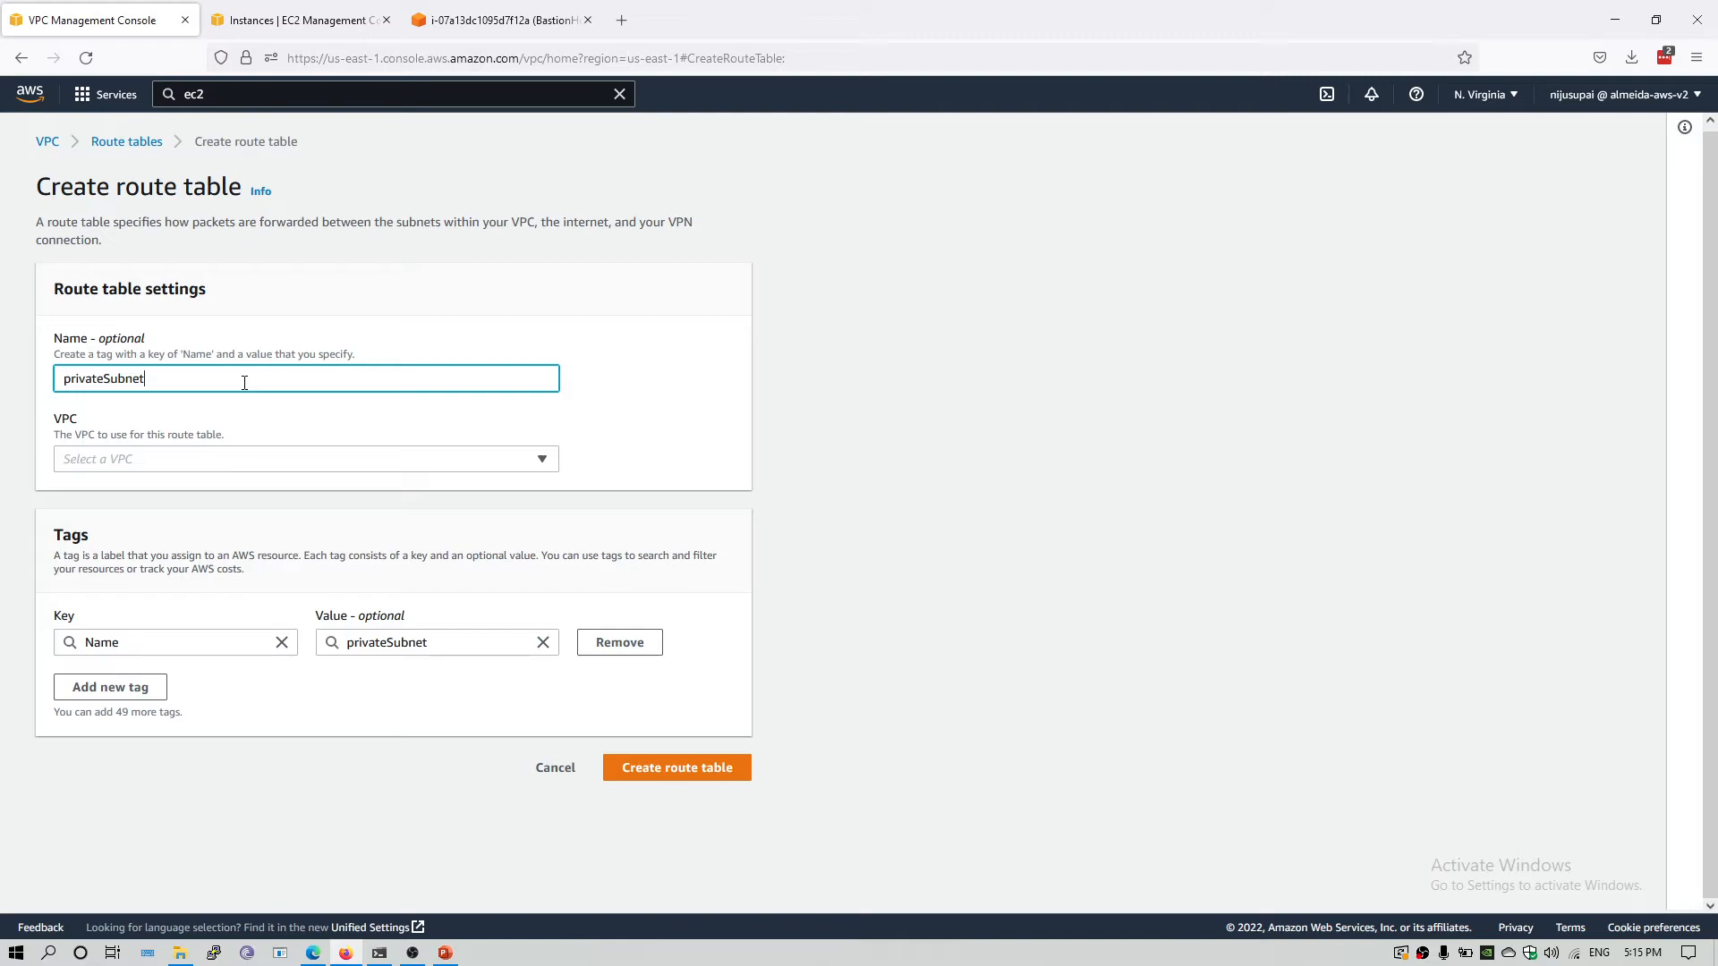
text(RoutingTable)
click(265, 472)
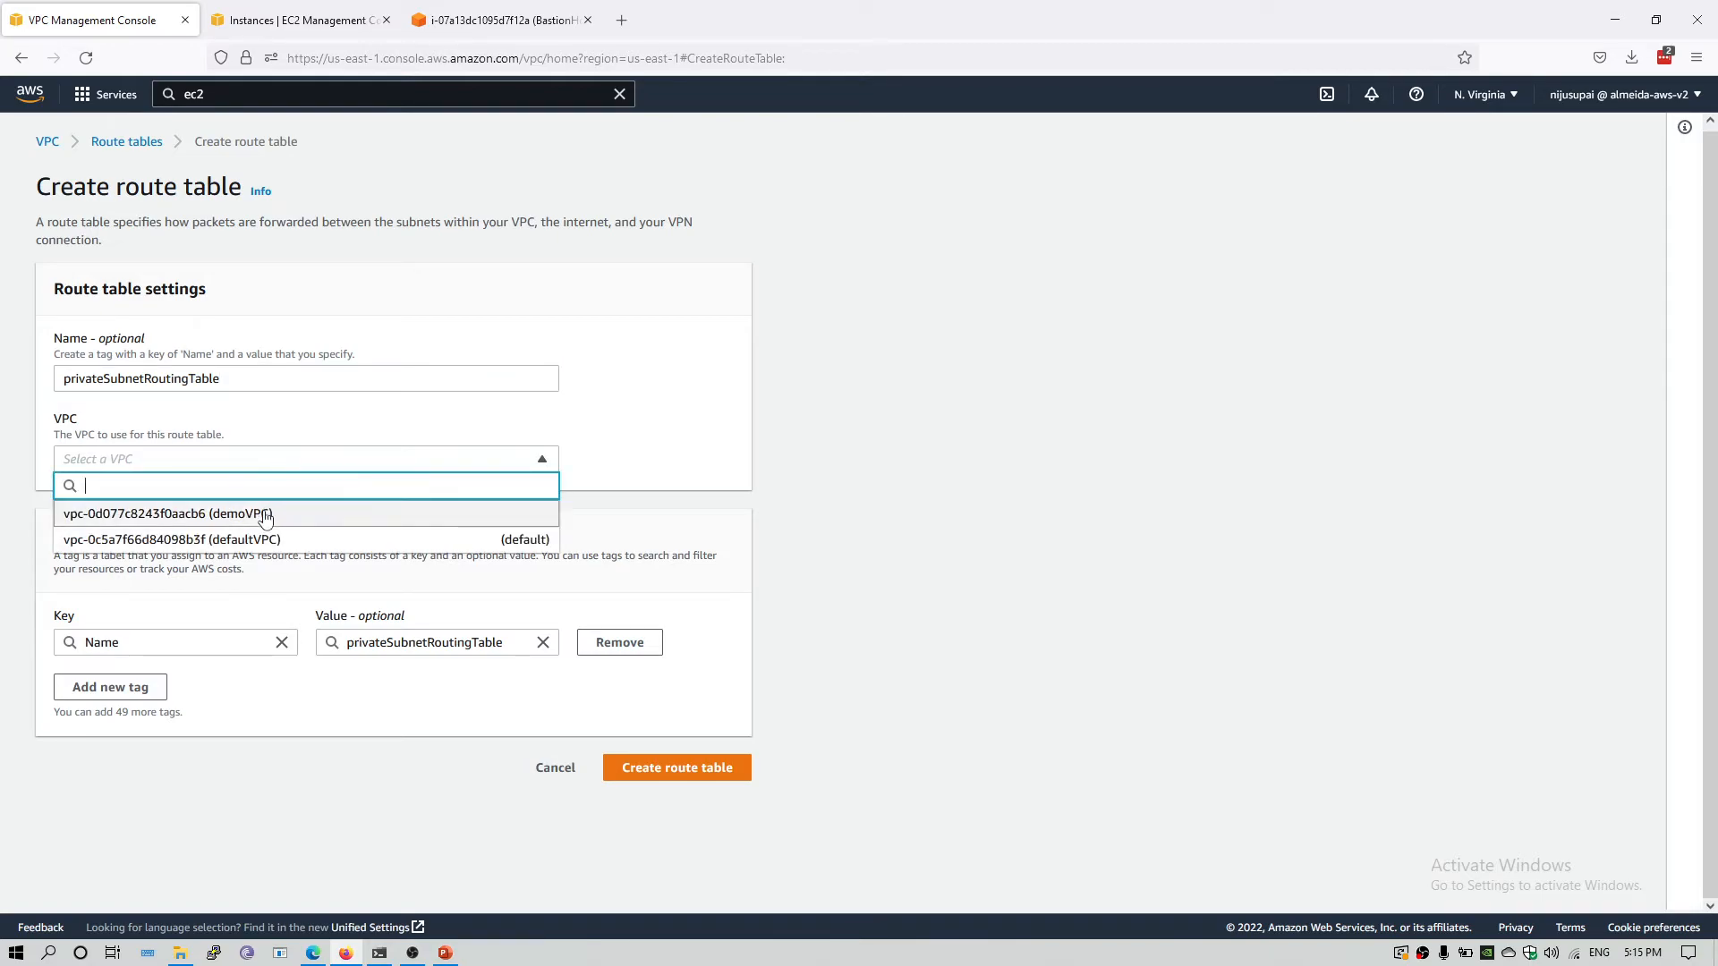
click(264, 513)
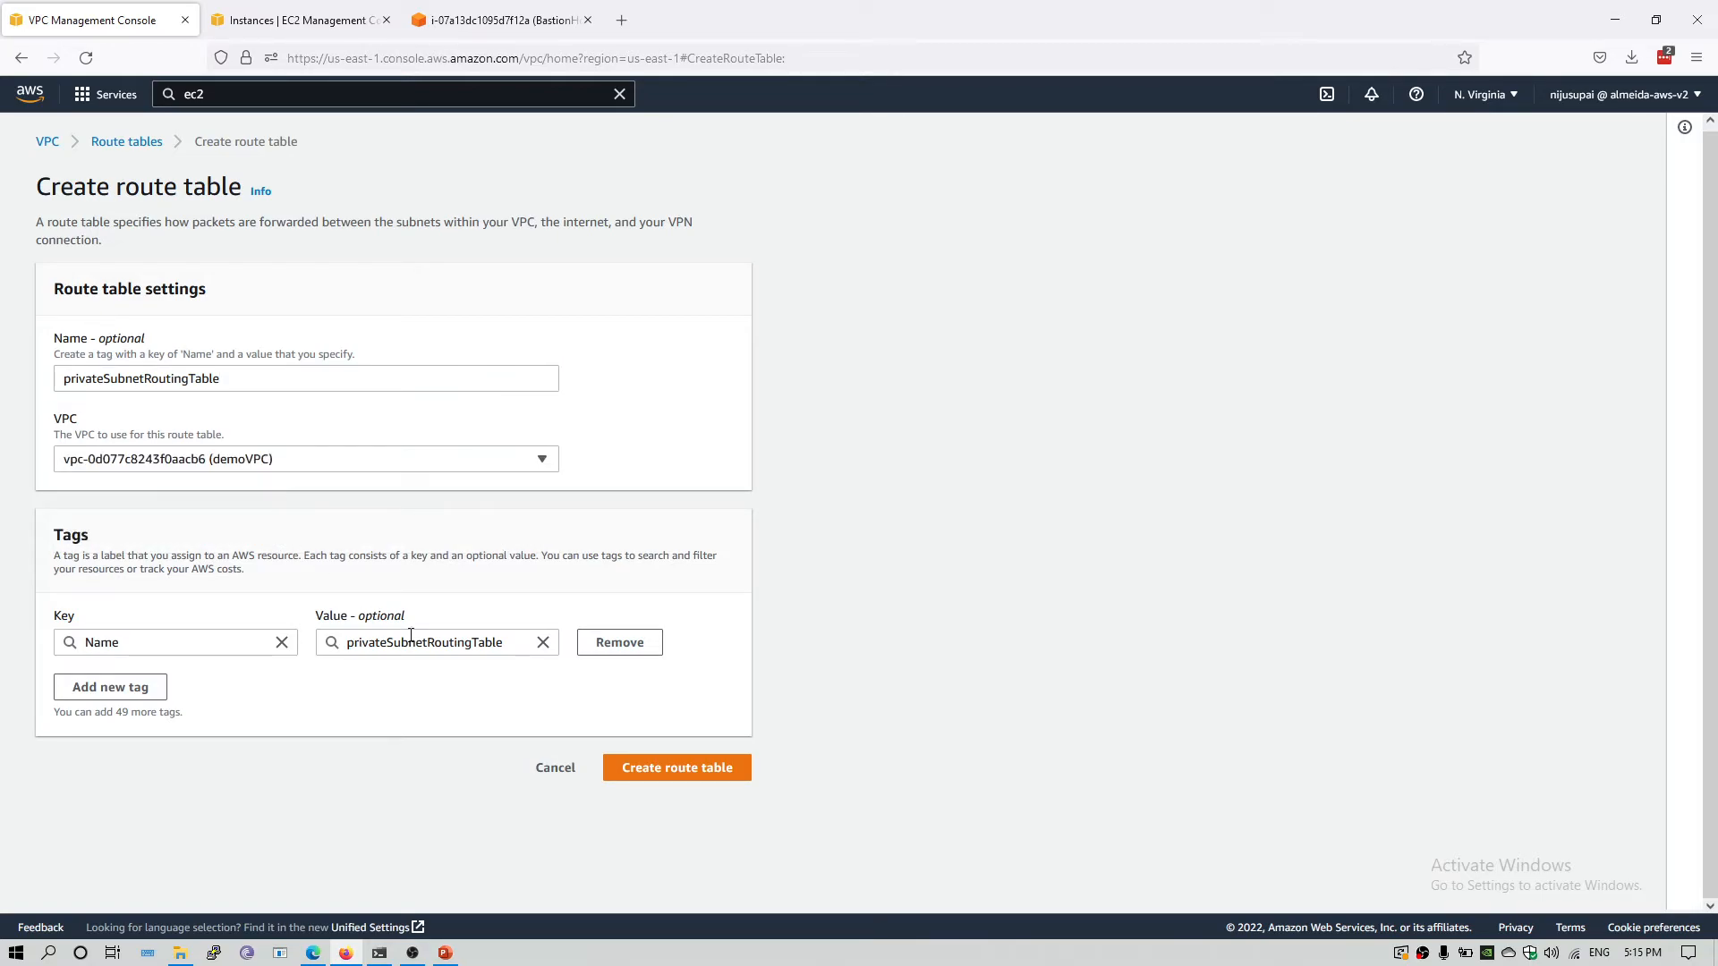
click(677, 770)
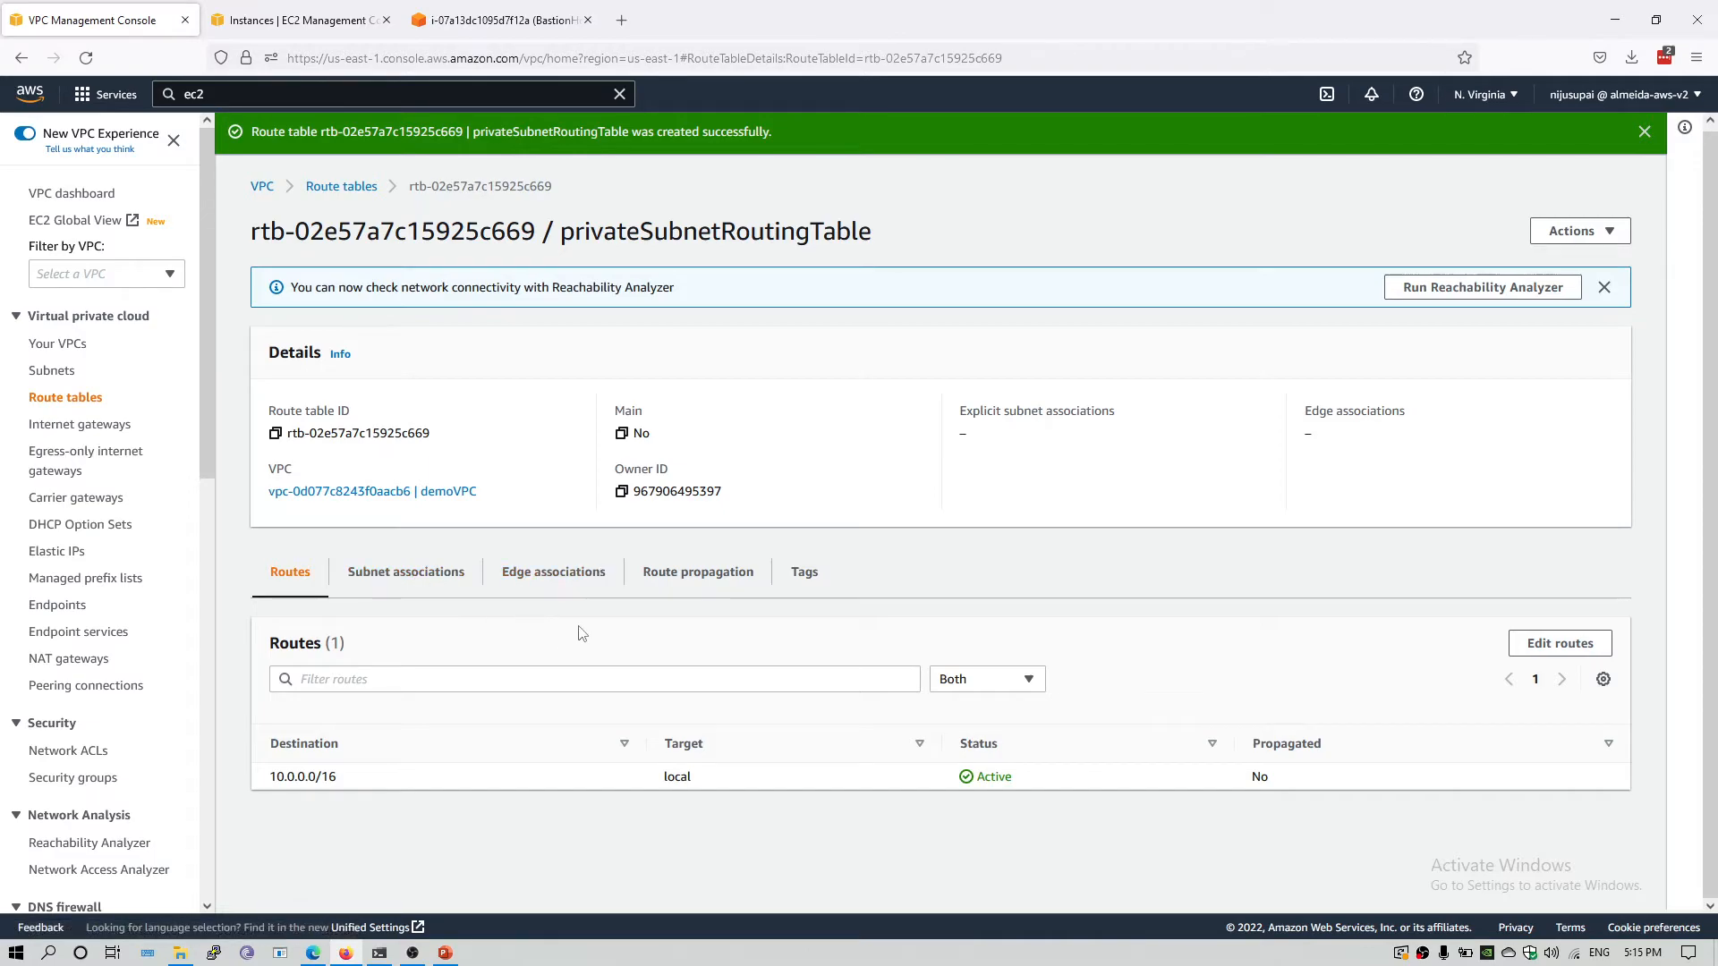
Associate privateSubnetA with privateSubnetRoutingTable and save the subnet association.
click(415, 584)
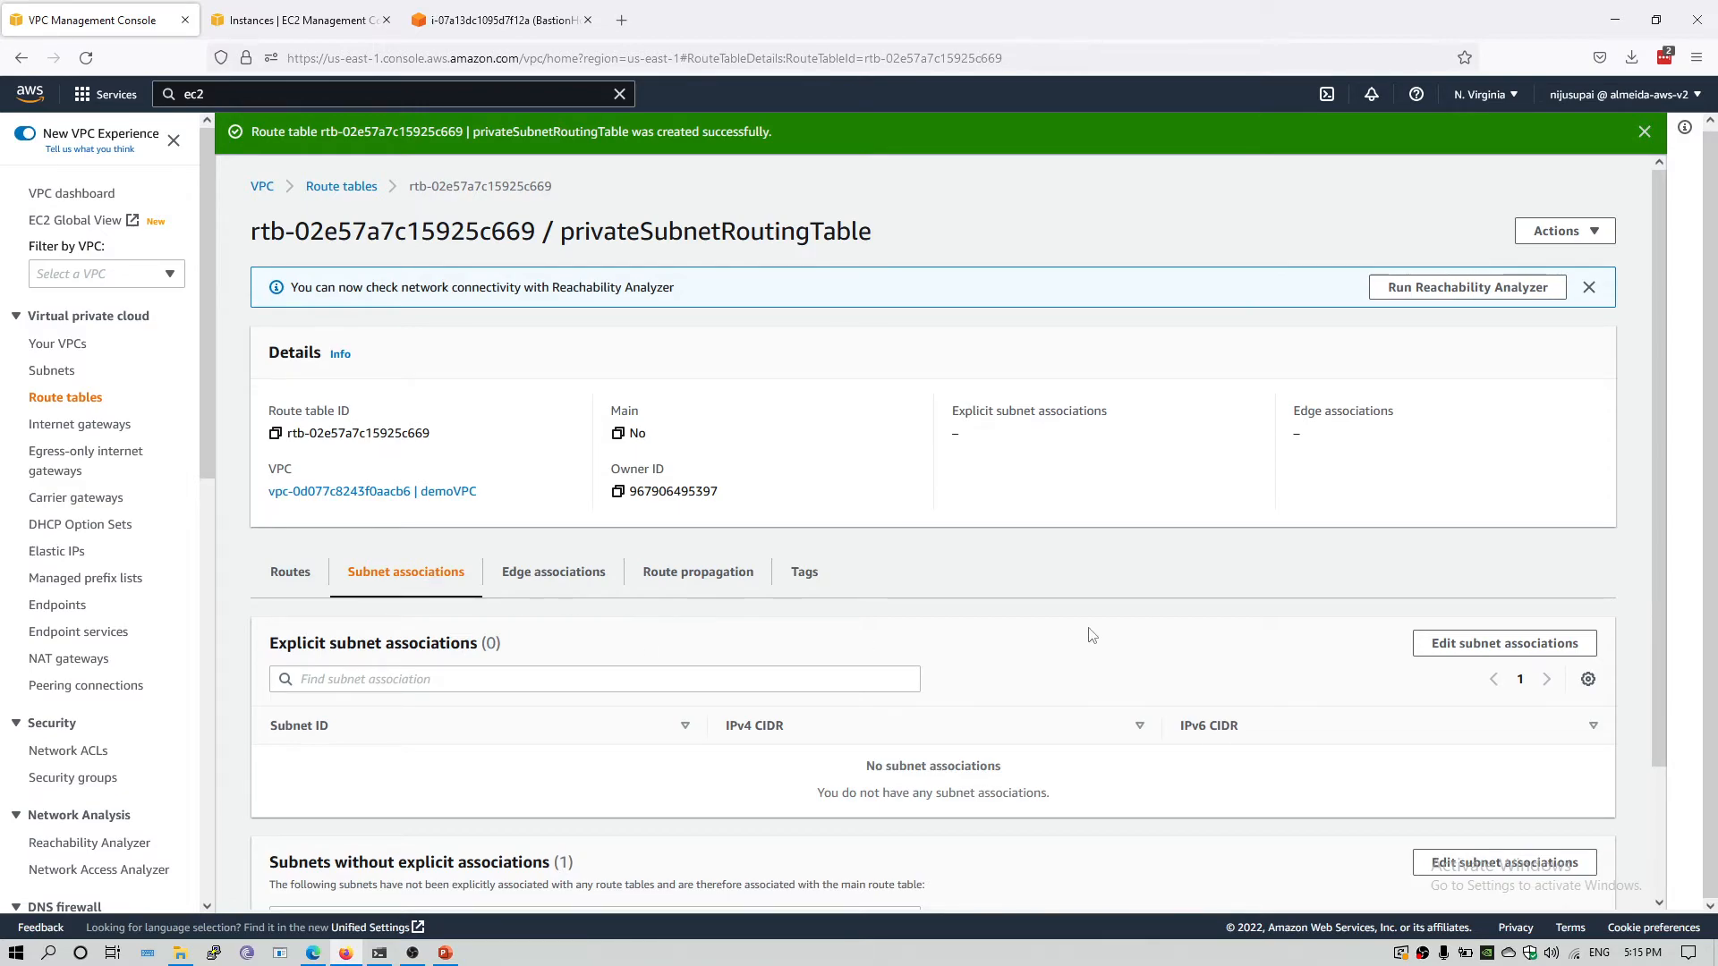
click(1471, 656)
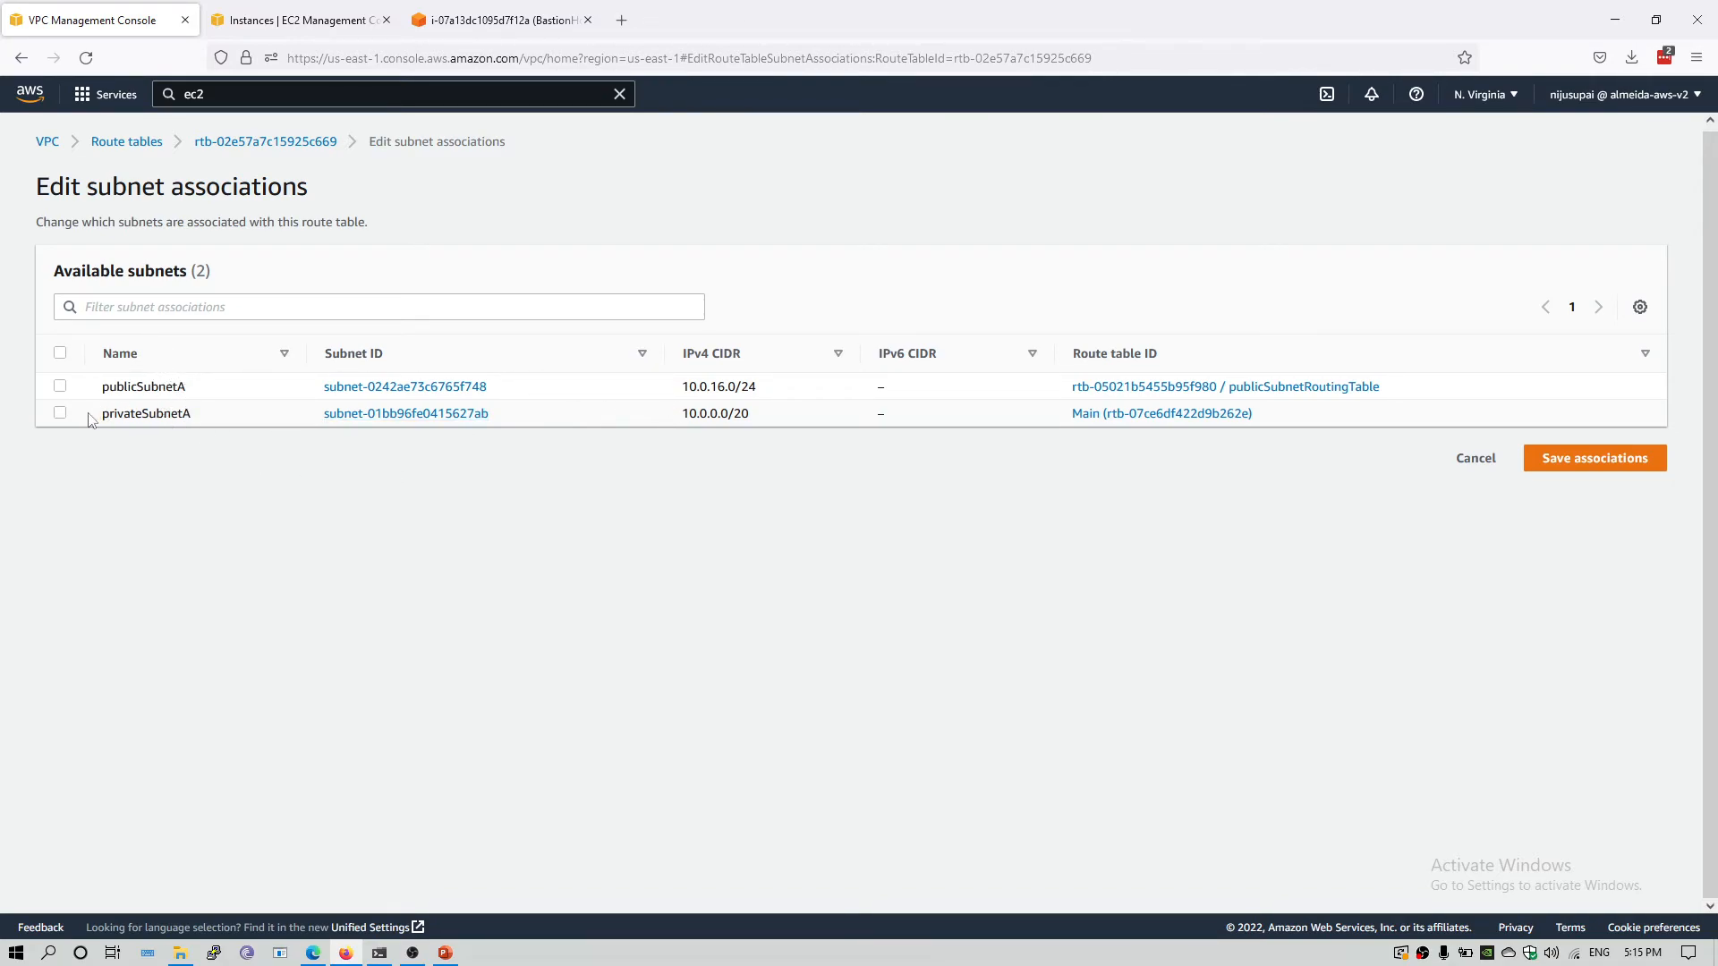
click(60, 412)
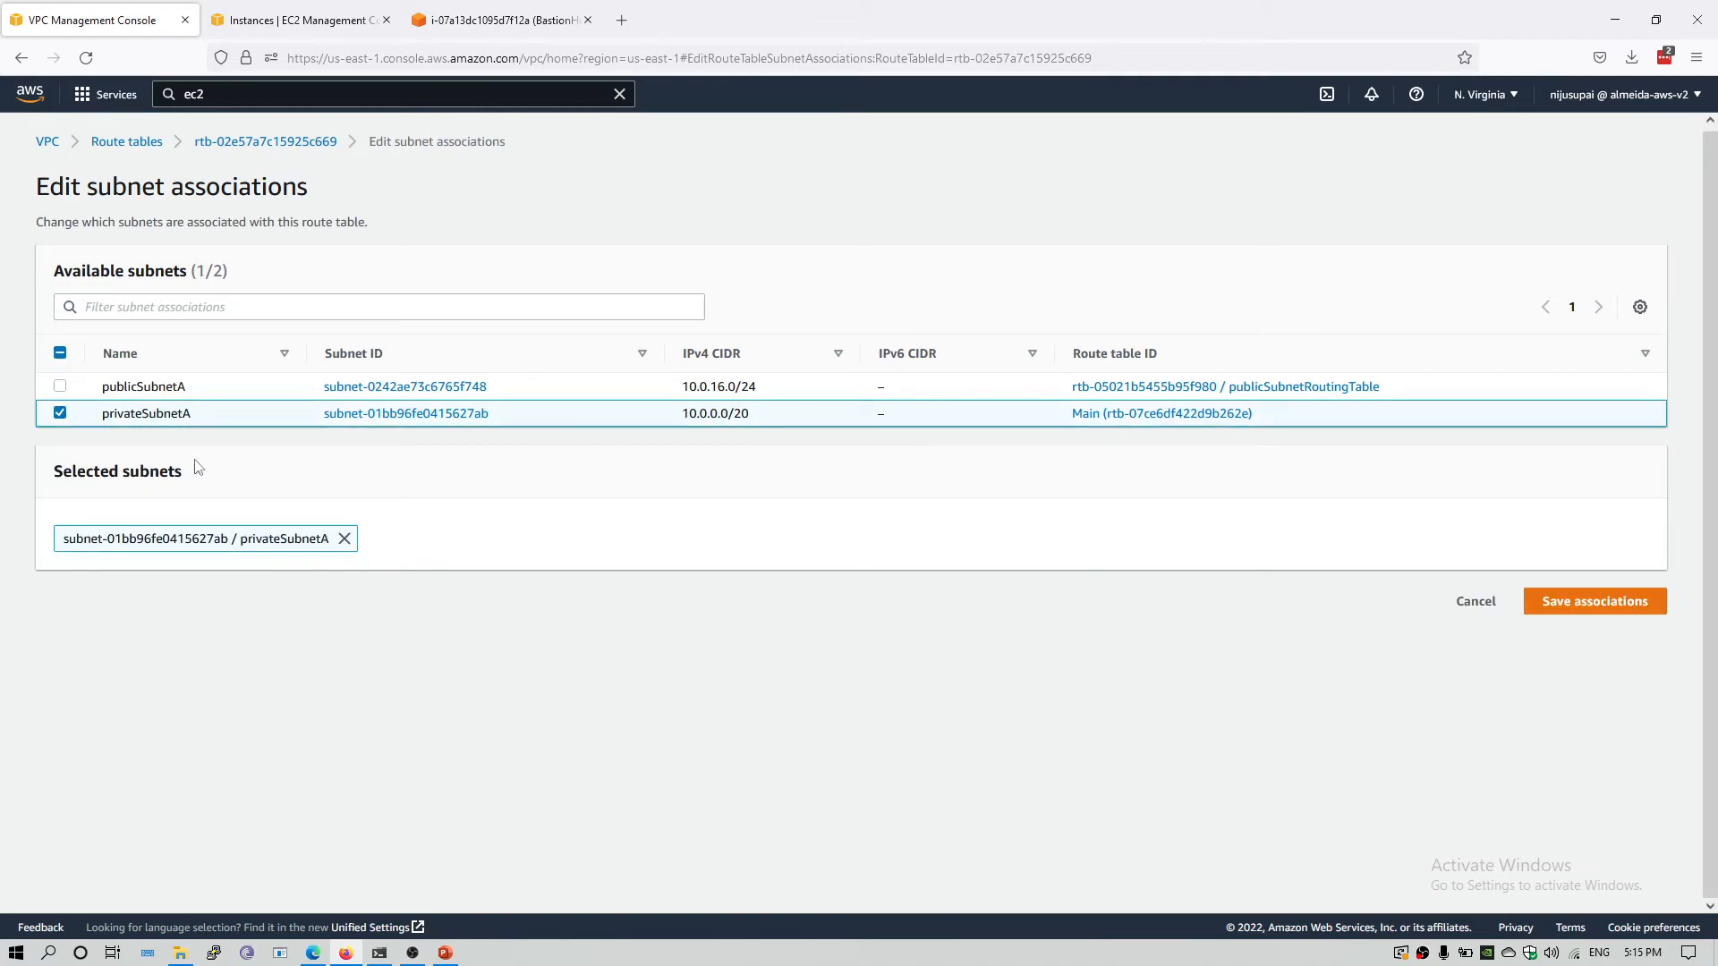
click(1653, 602)
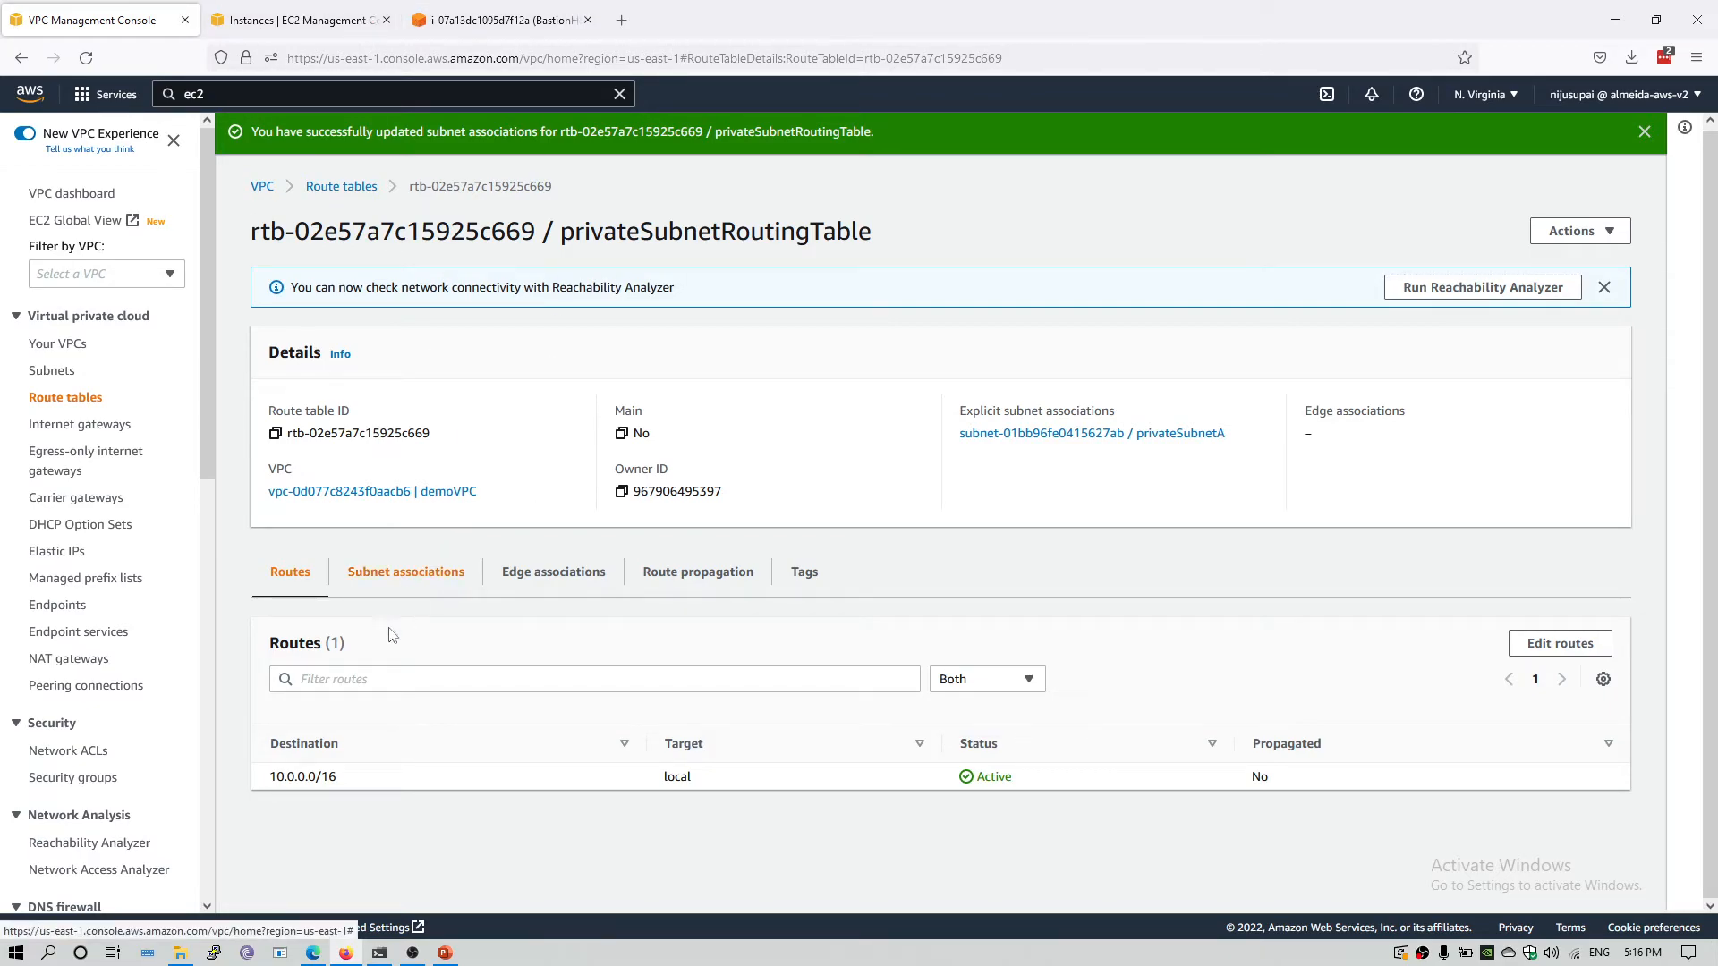
Add a route for destination 0.0.0.0/0 targeting the NAT gateway demoNatGateway to privateSubnetRoutingTable and save the changes.
click(1558, 651)
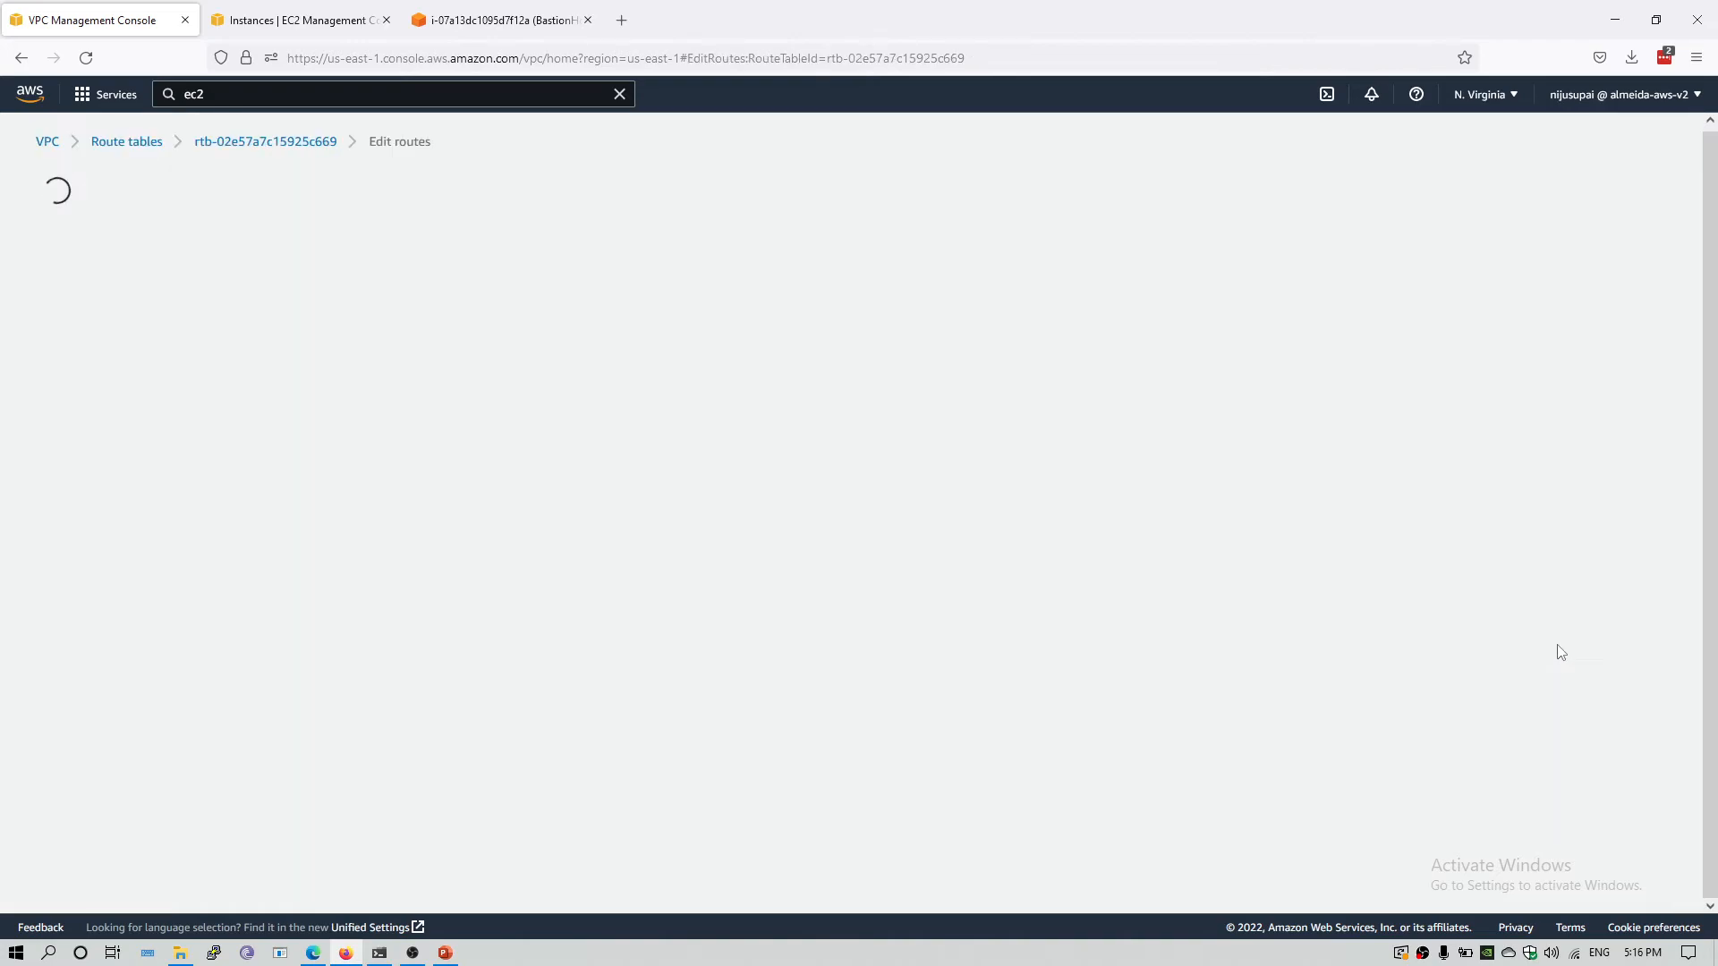
click(149, 353)
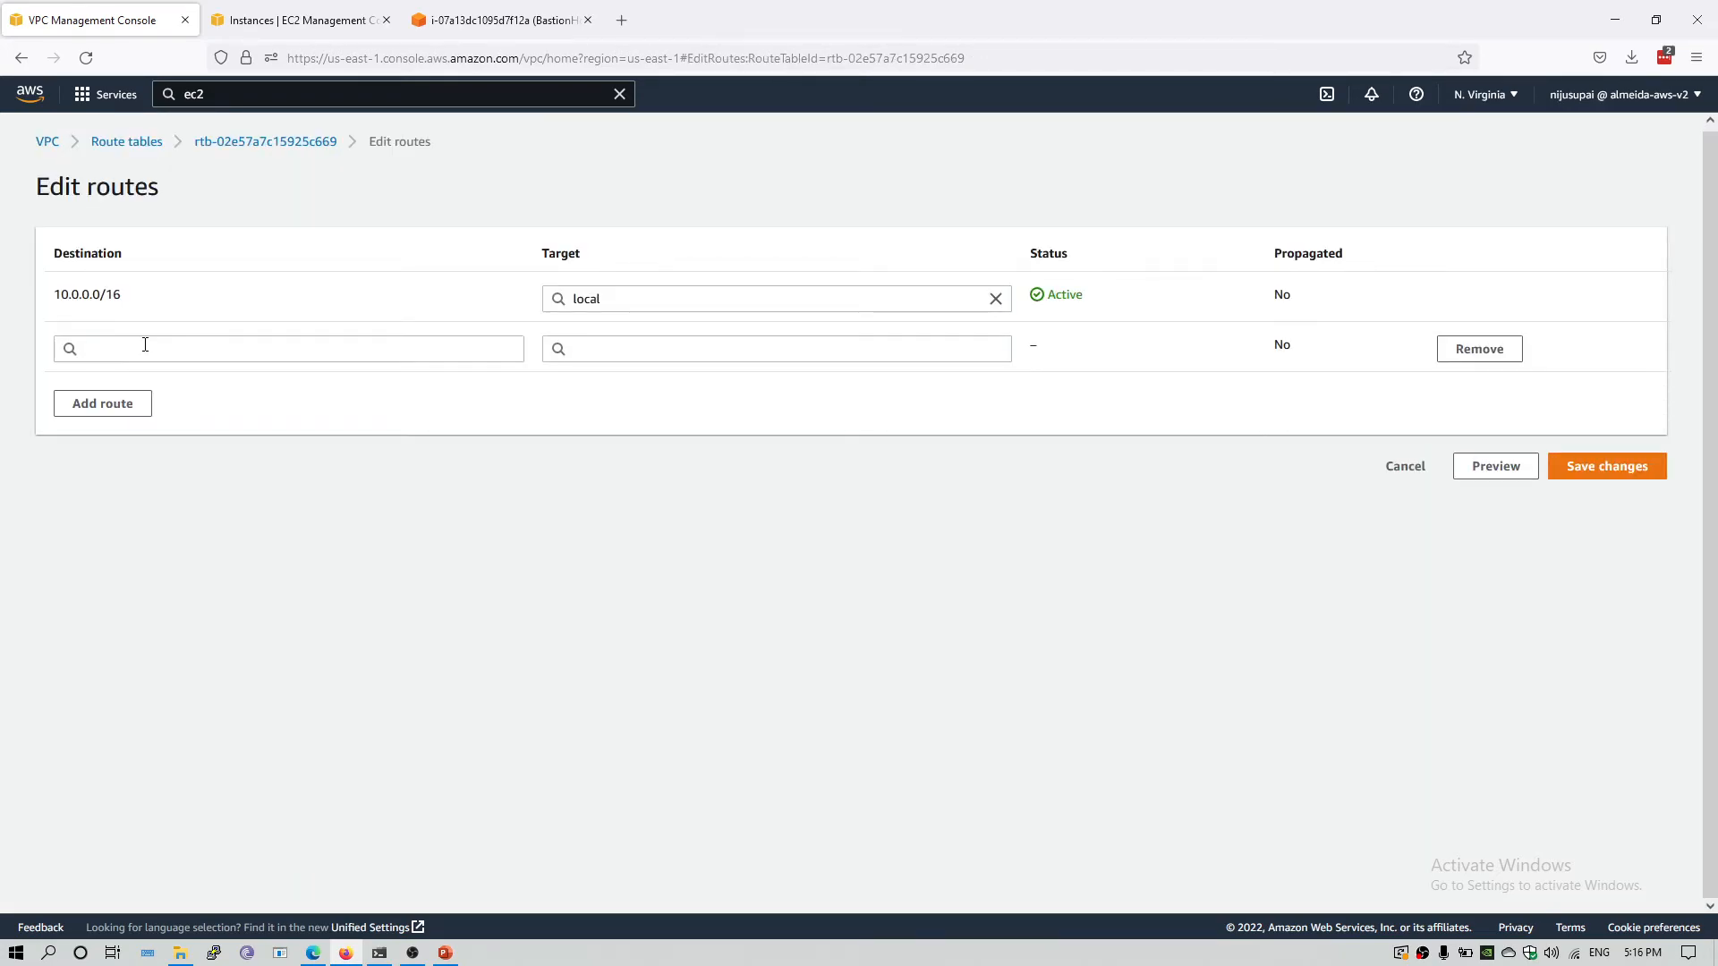
click(142, 346)
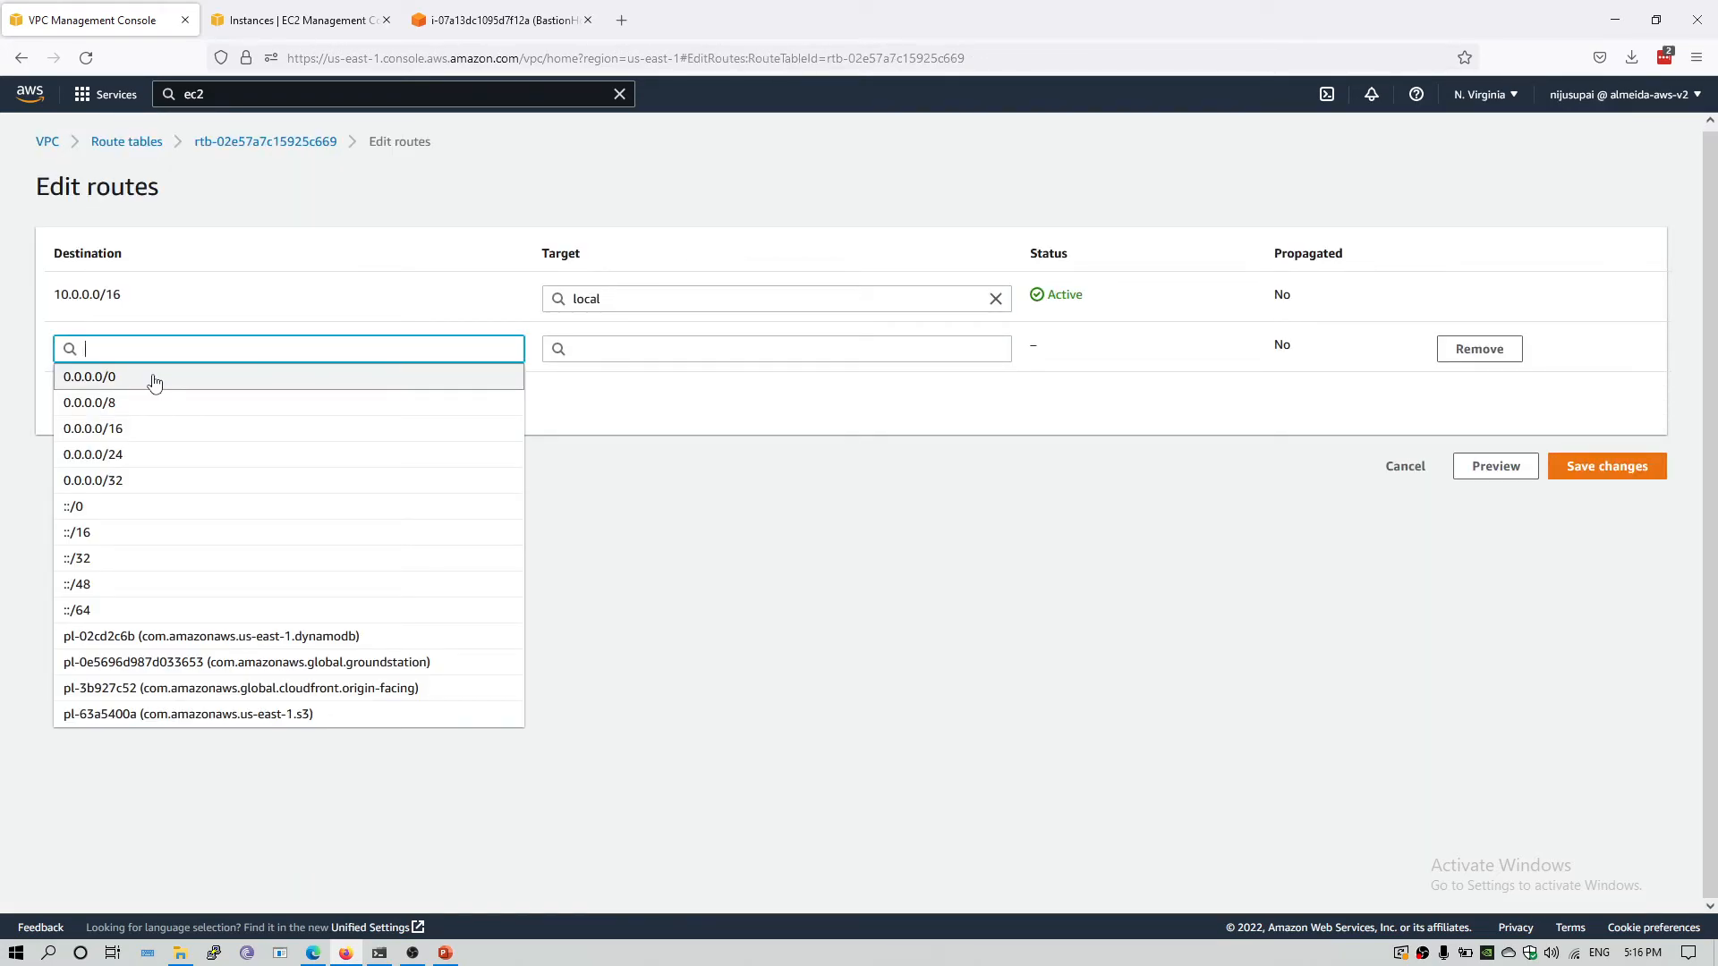
click(153, 377)
drag(131, 349, 3, 344)
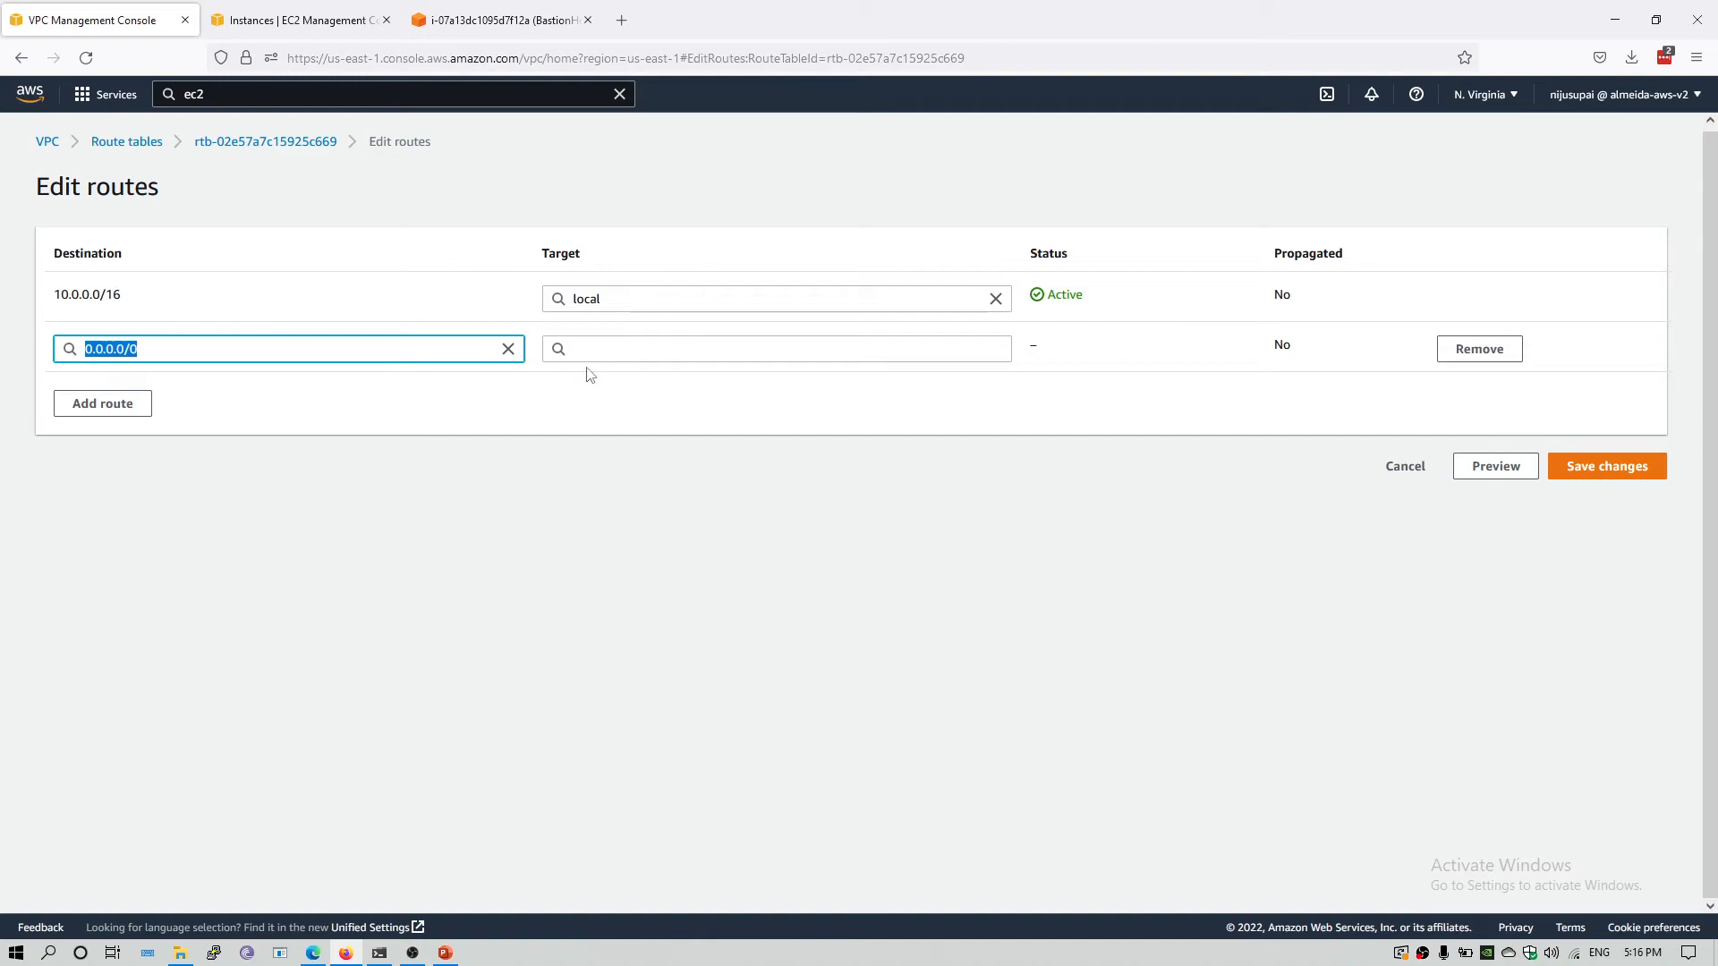
click(610, 353)
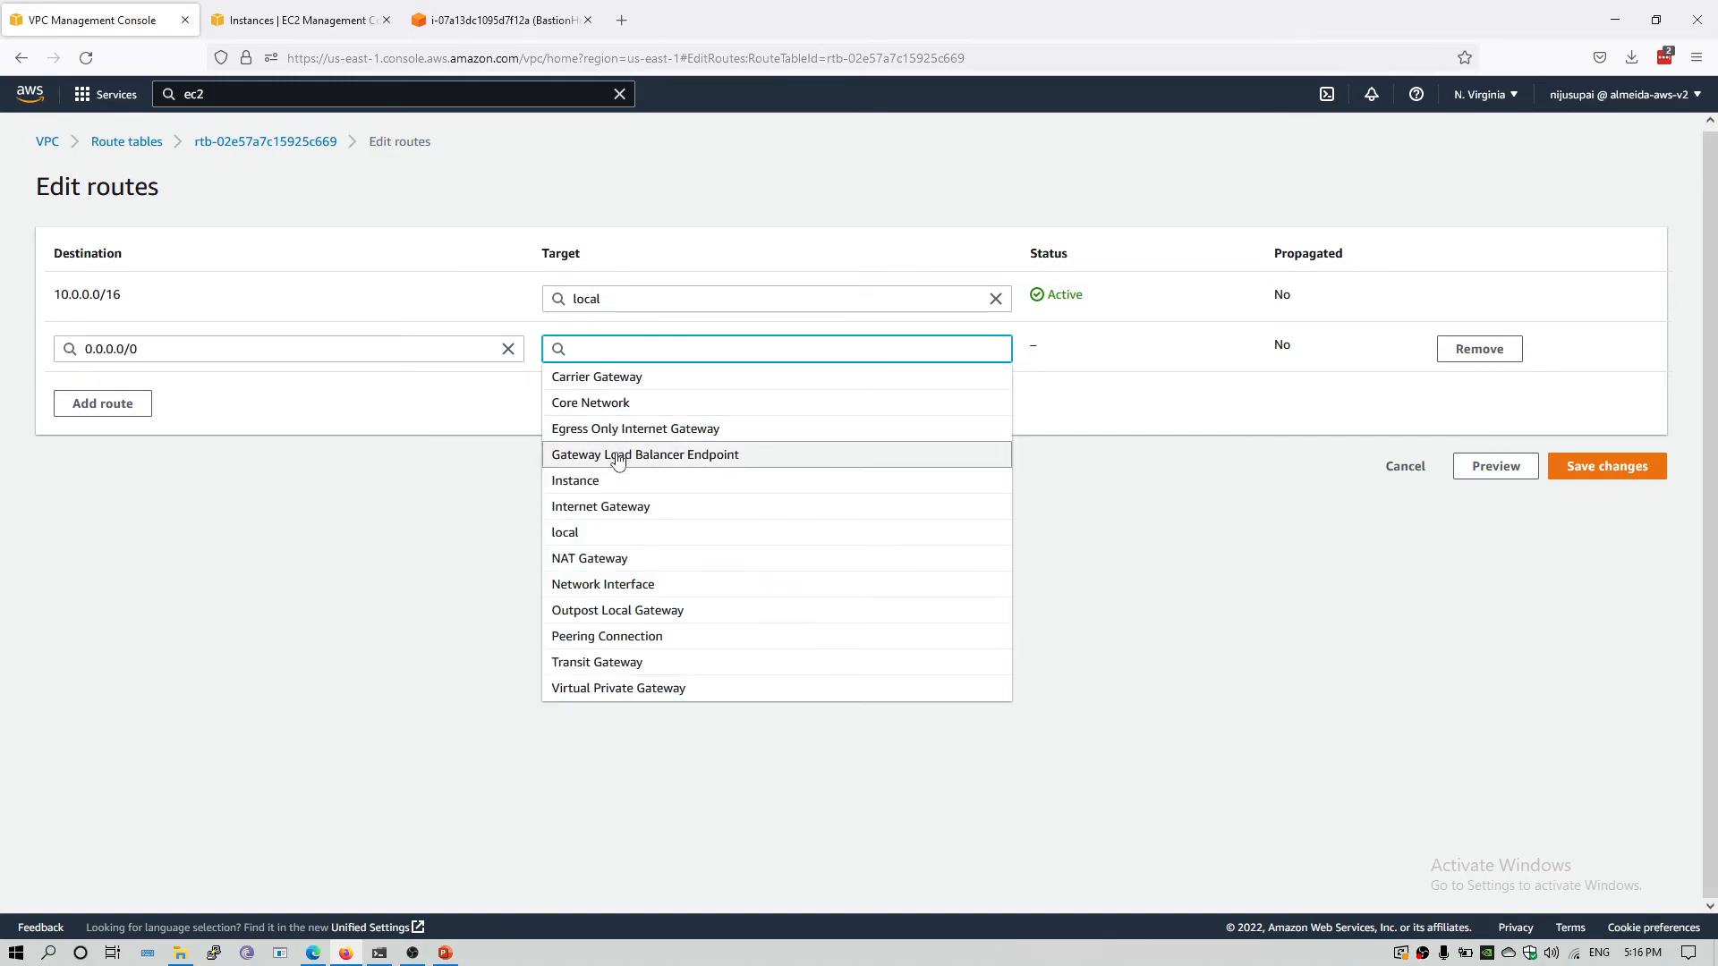
click(620, 558)
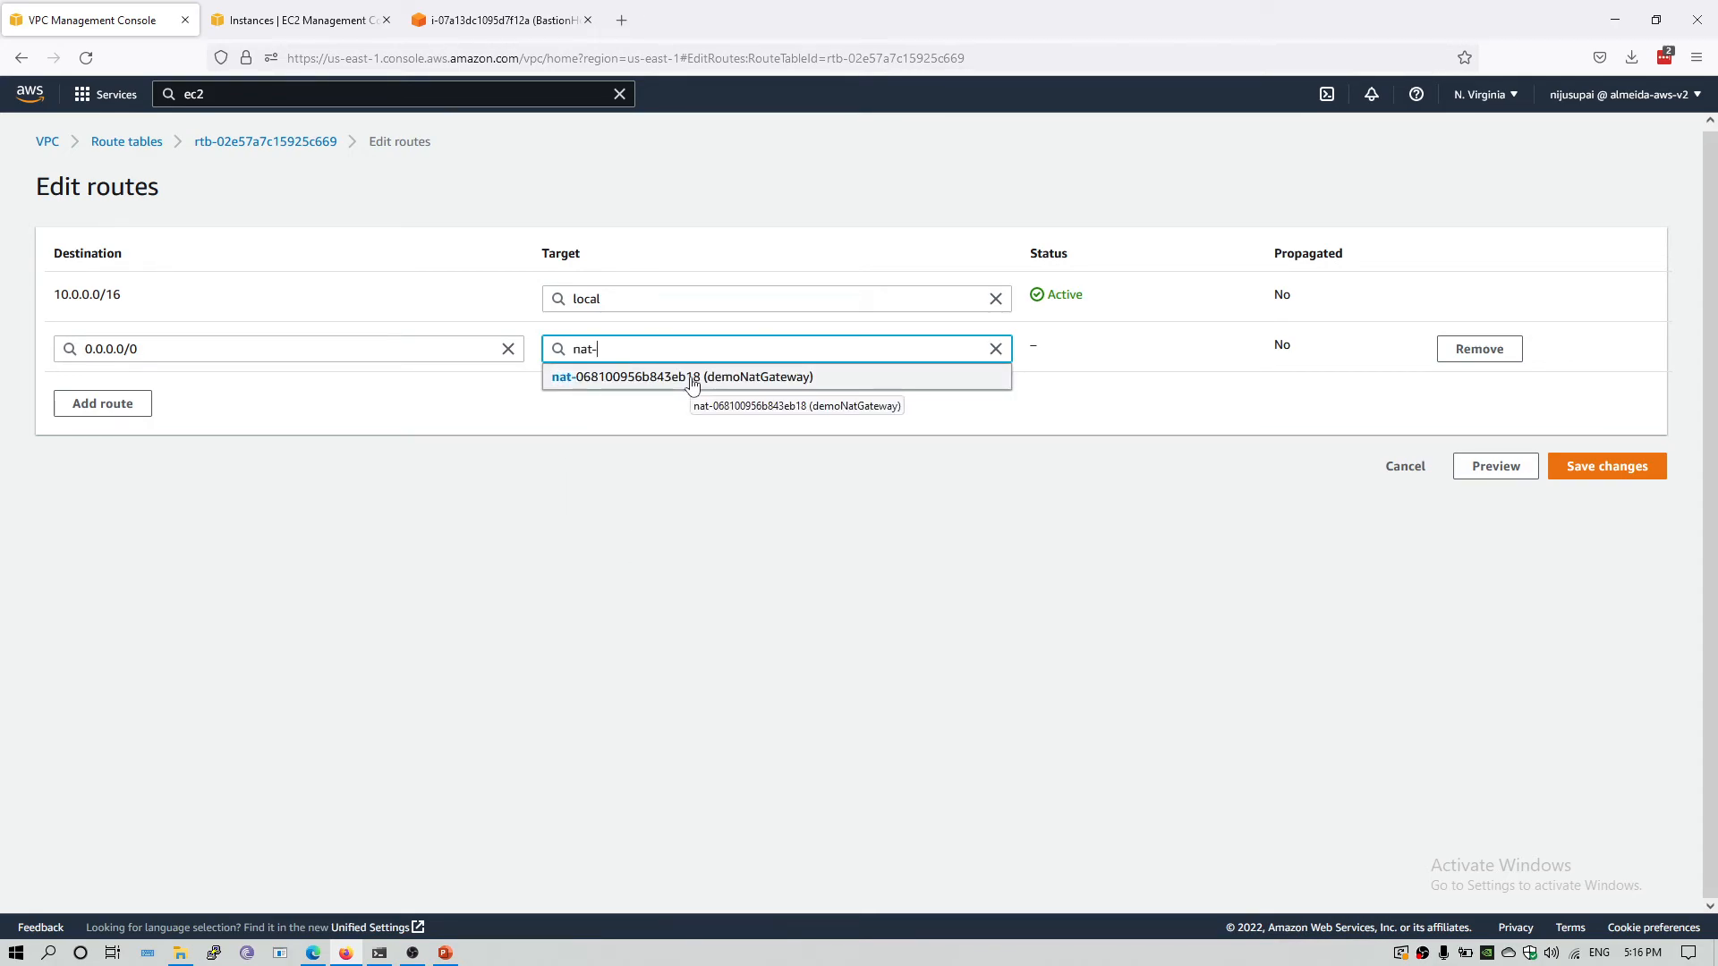
click(692, 377)
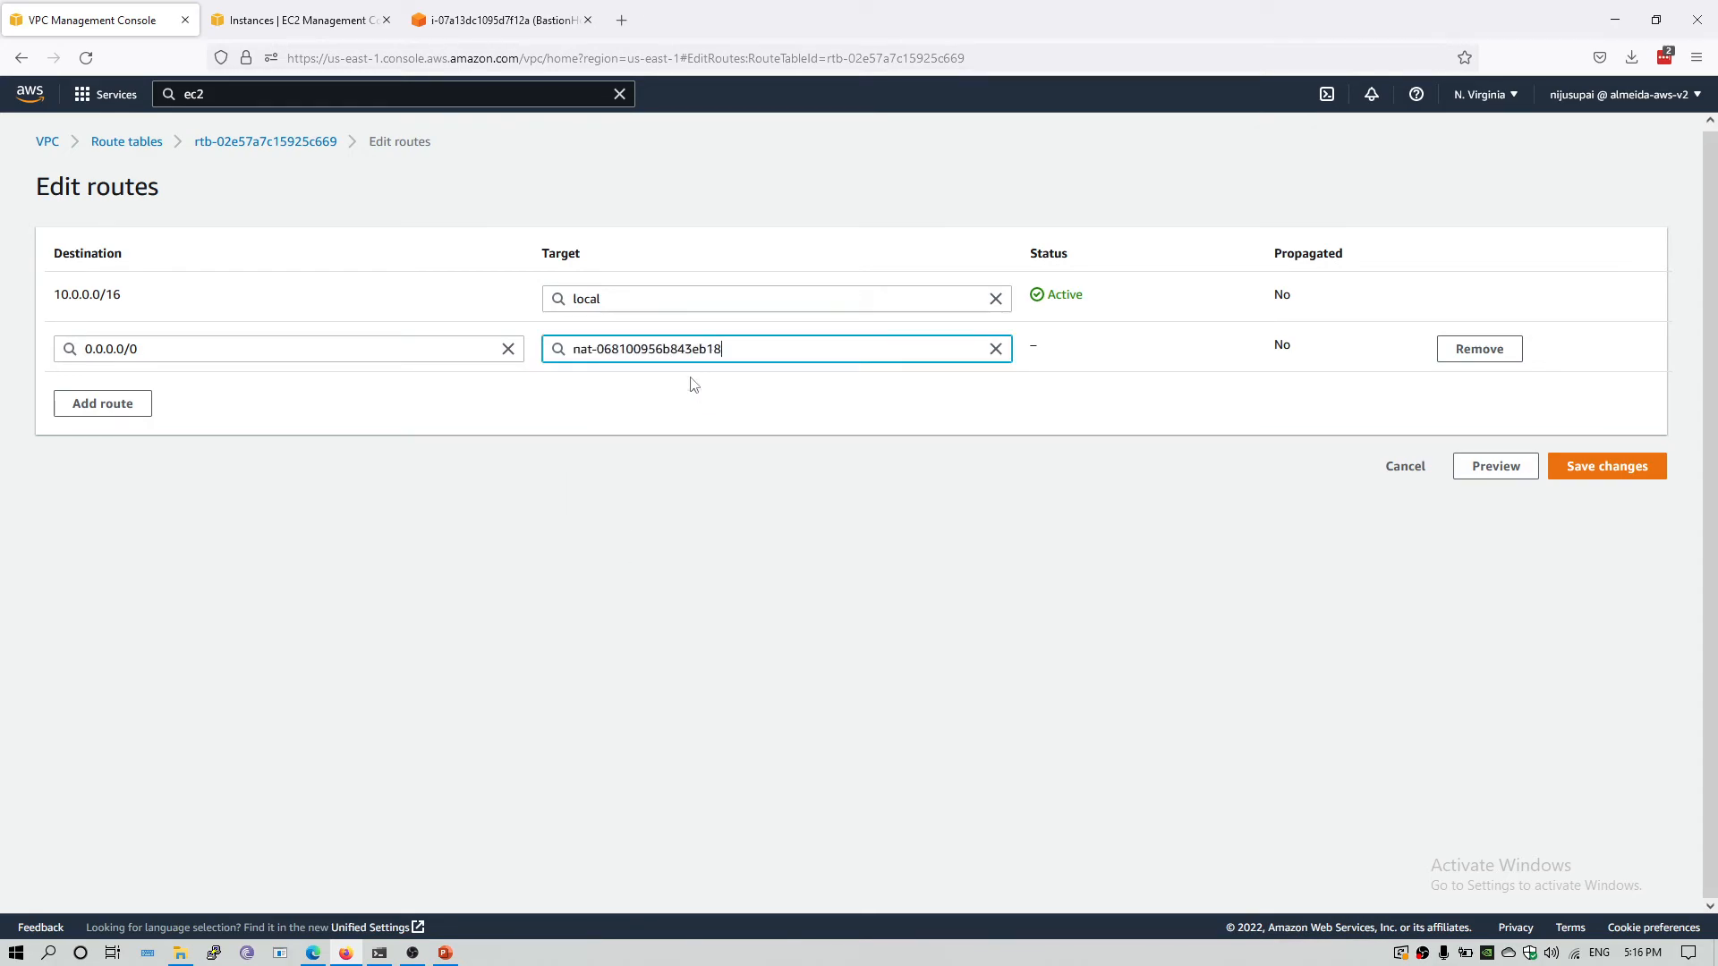
click(1644, 477)
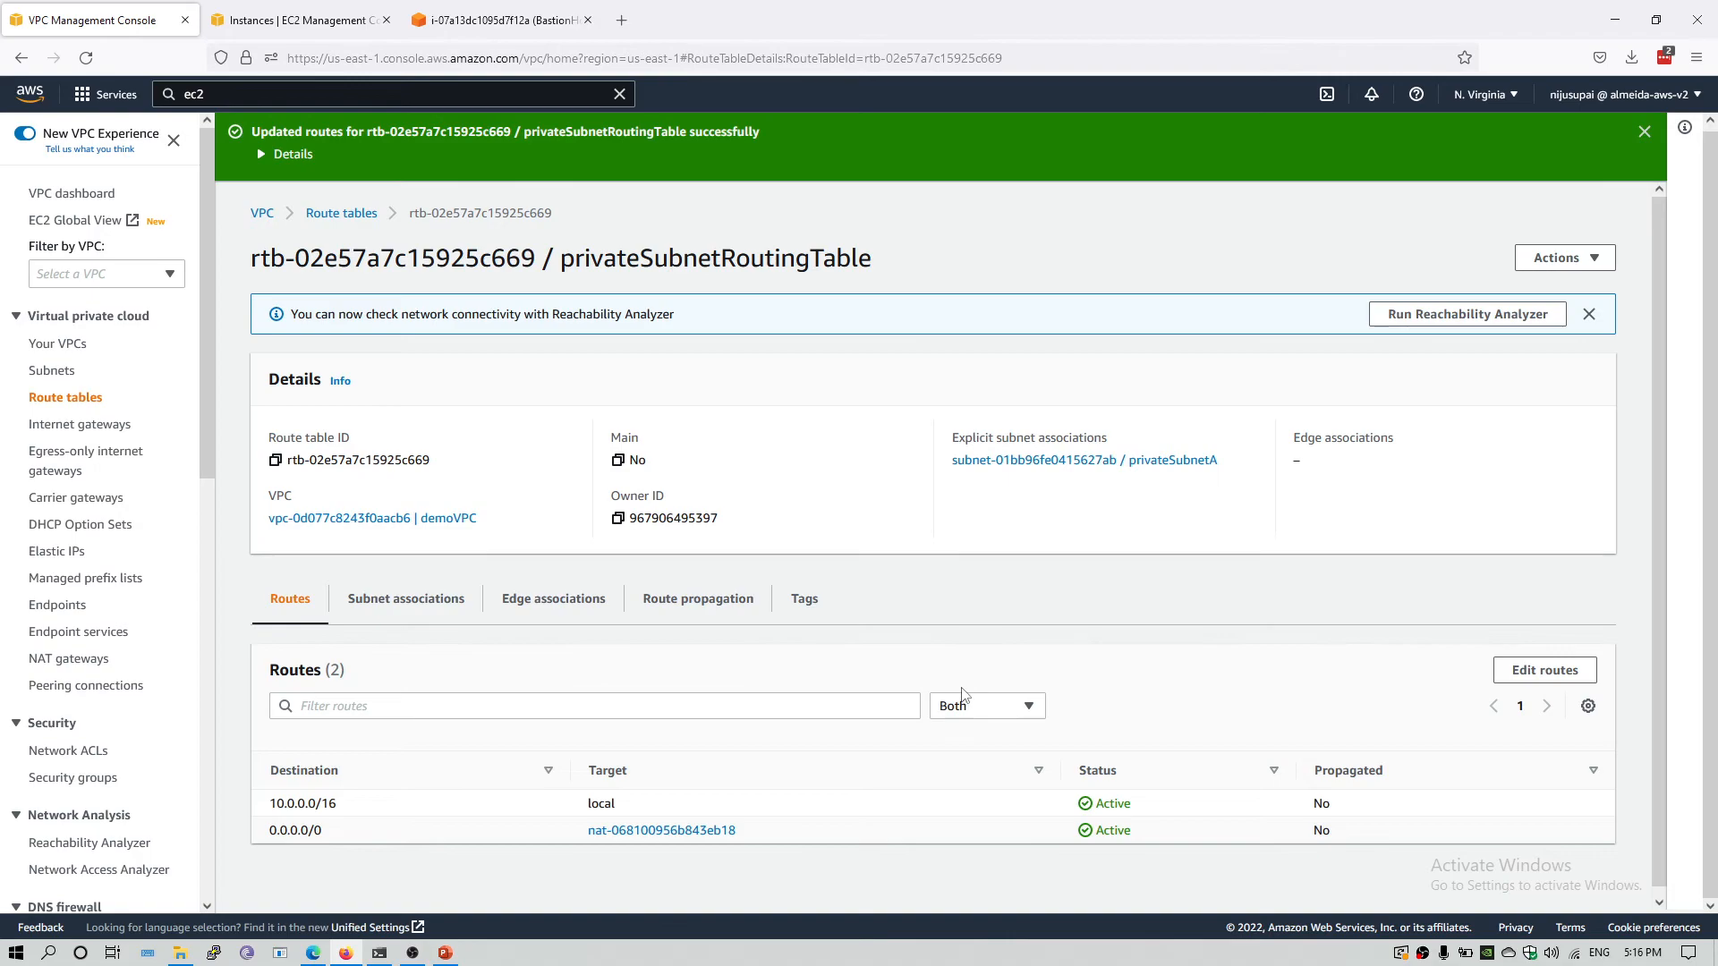
Check the NAT gateway's state, switch to the terminal session on the private instance, and test connectivity with ping google.com, stopping after a few packets.
click(71, 660)
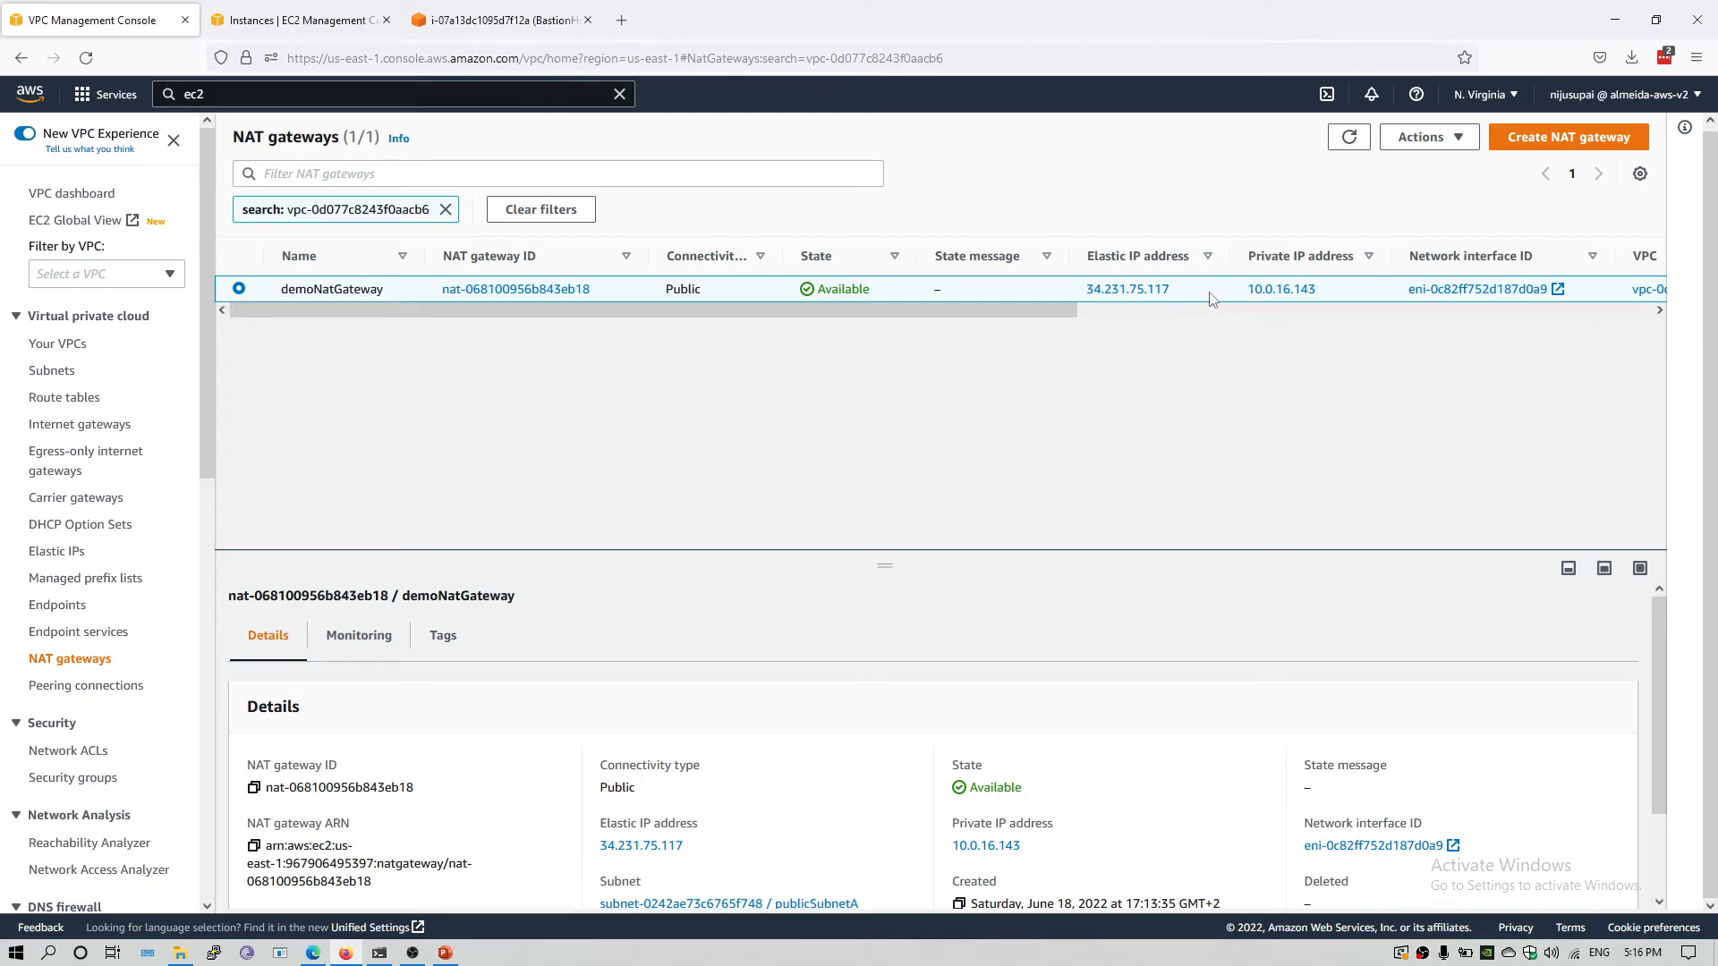
click(390, 946)
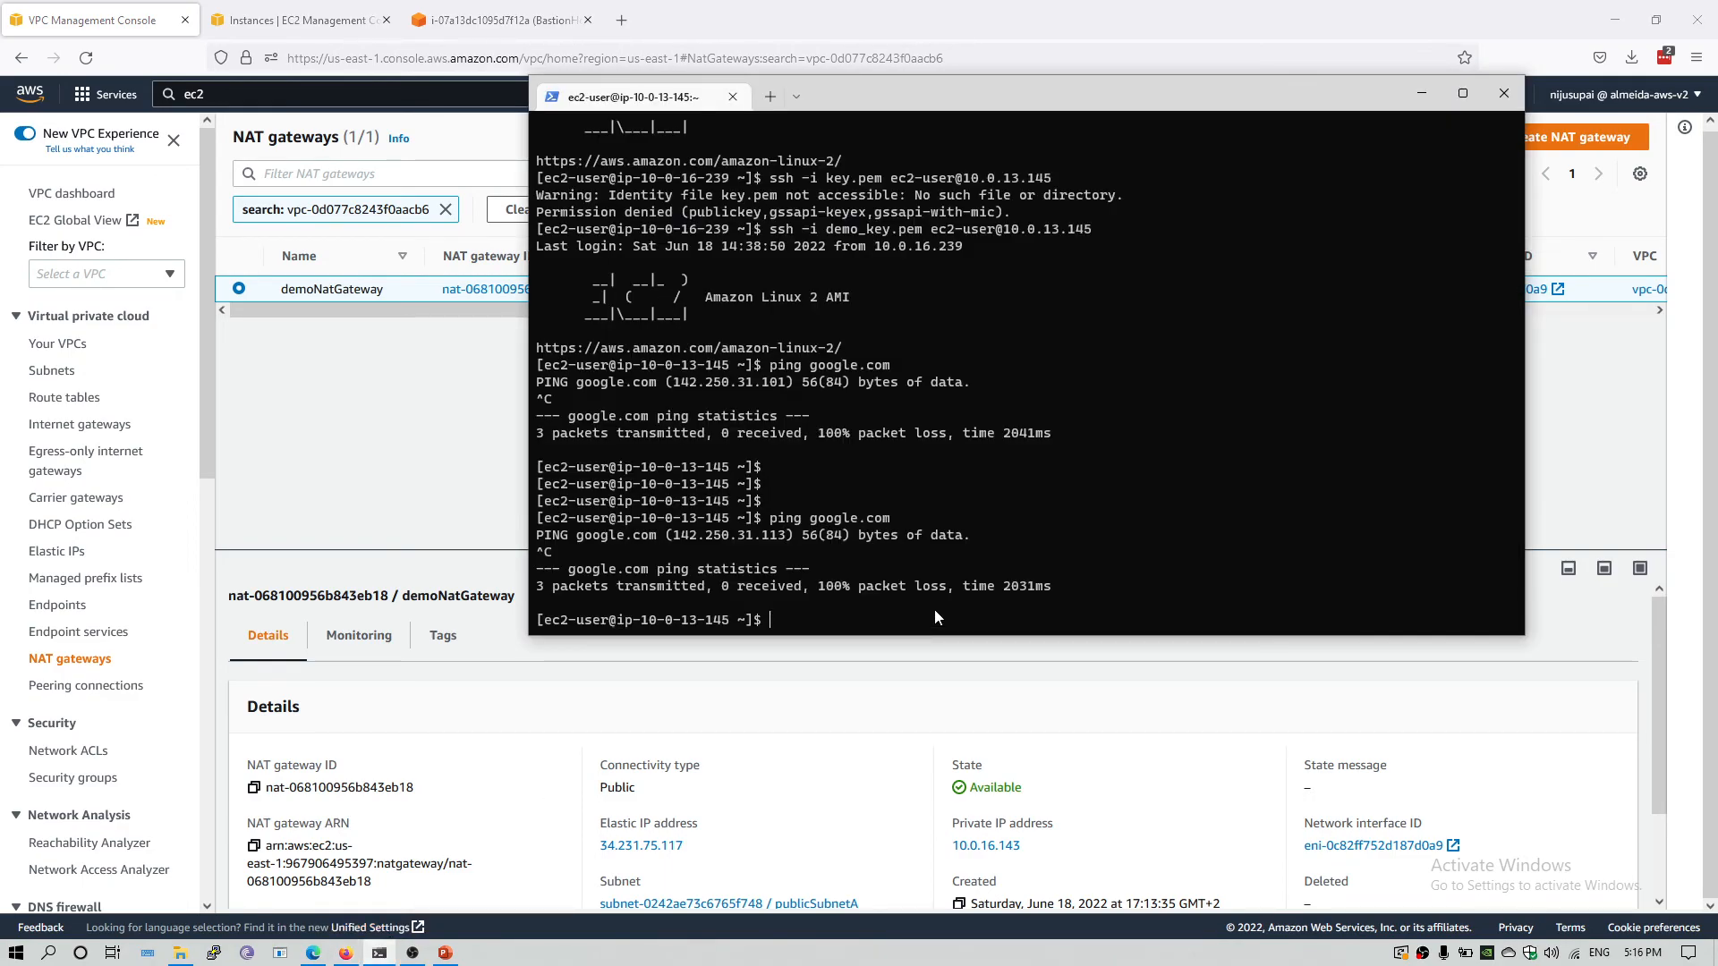
text(ping google.com)
key(Return)
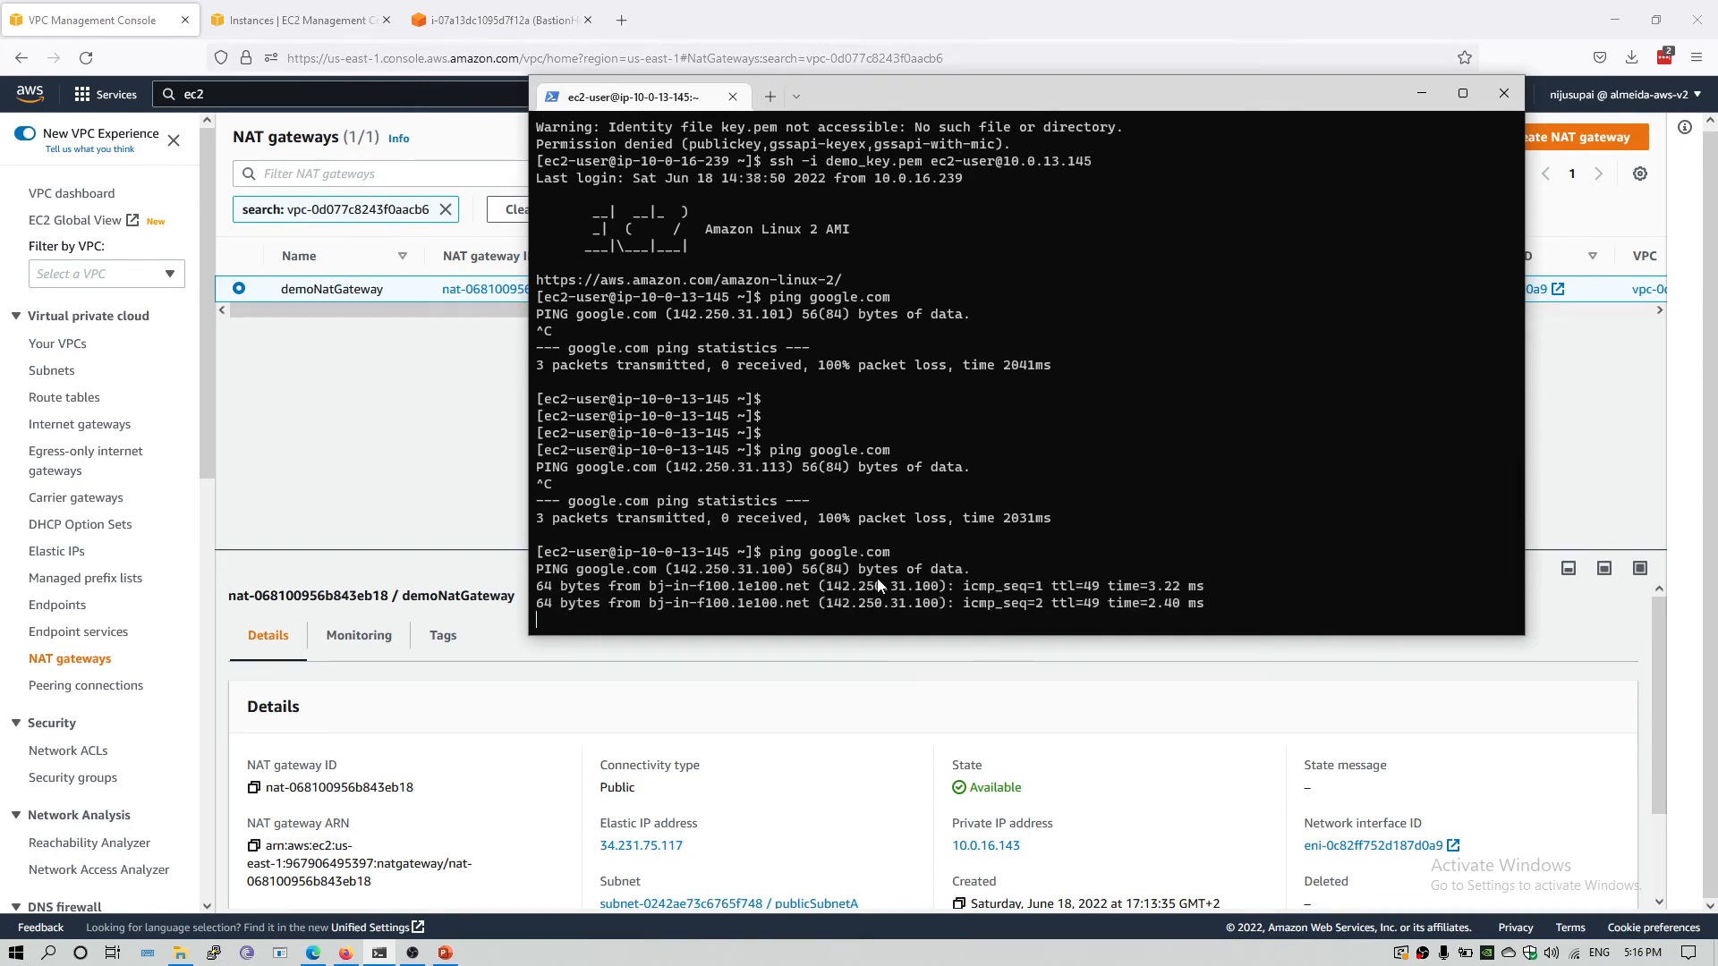
key(ctrl+c)
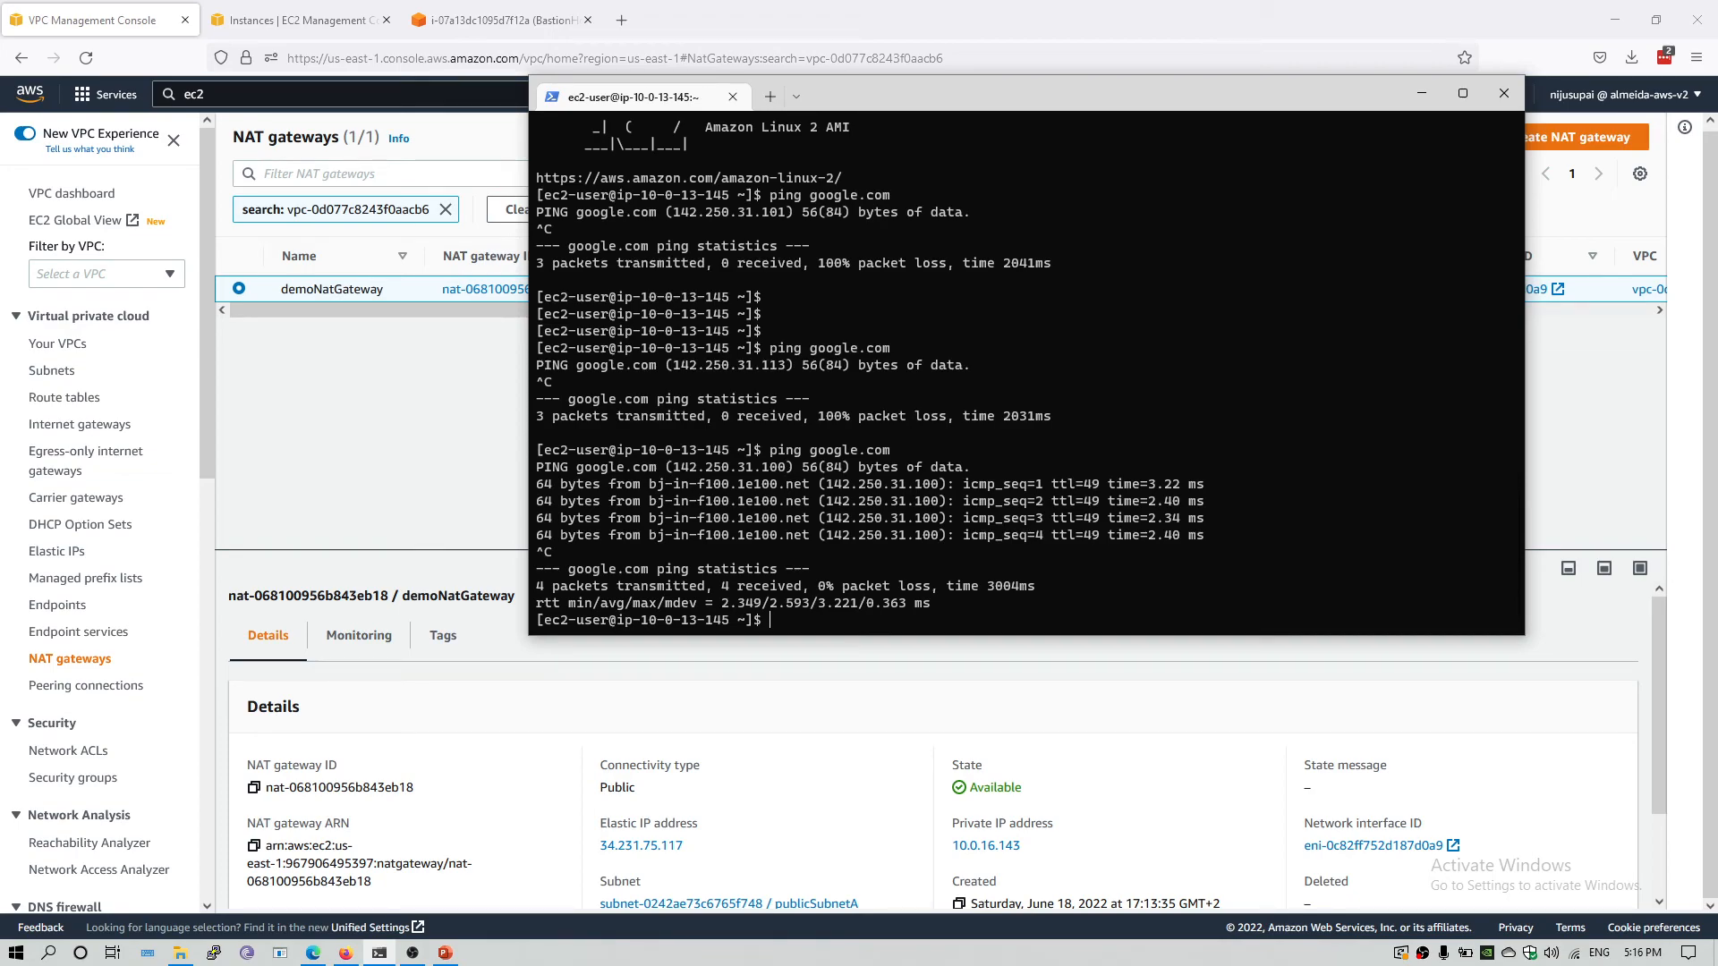
Show the private instance's network interface configuration with ifconfig and reposition the terminal window to uncover the NAT gateway page's controls.
text(ifconfig)
key(Return)
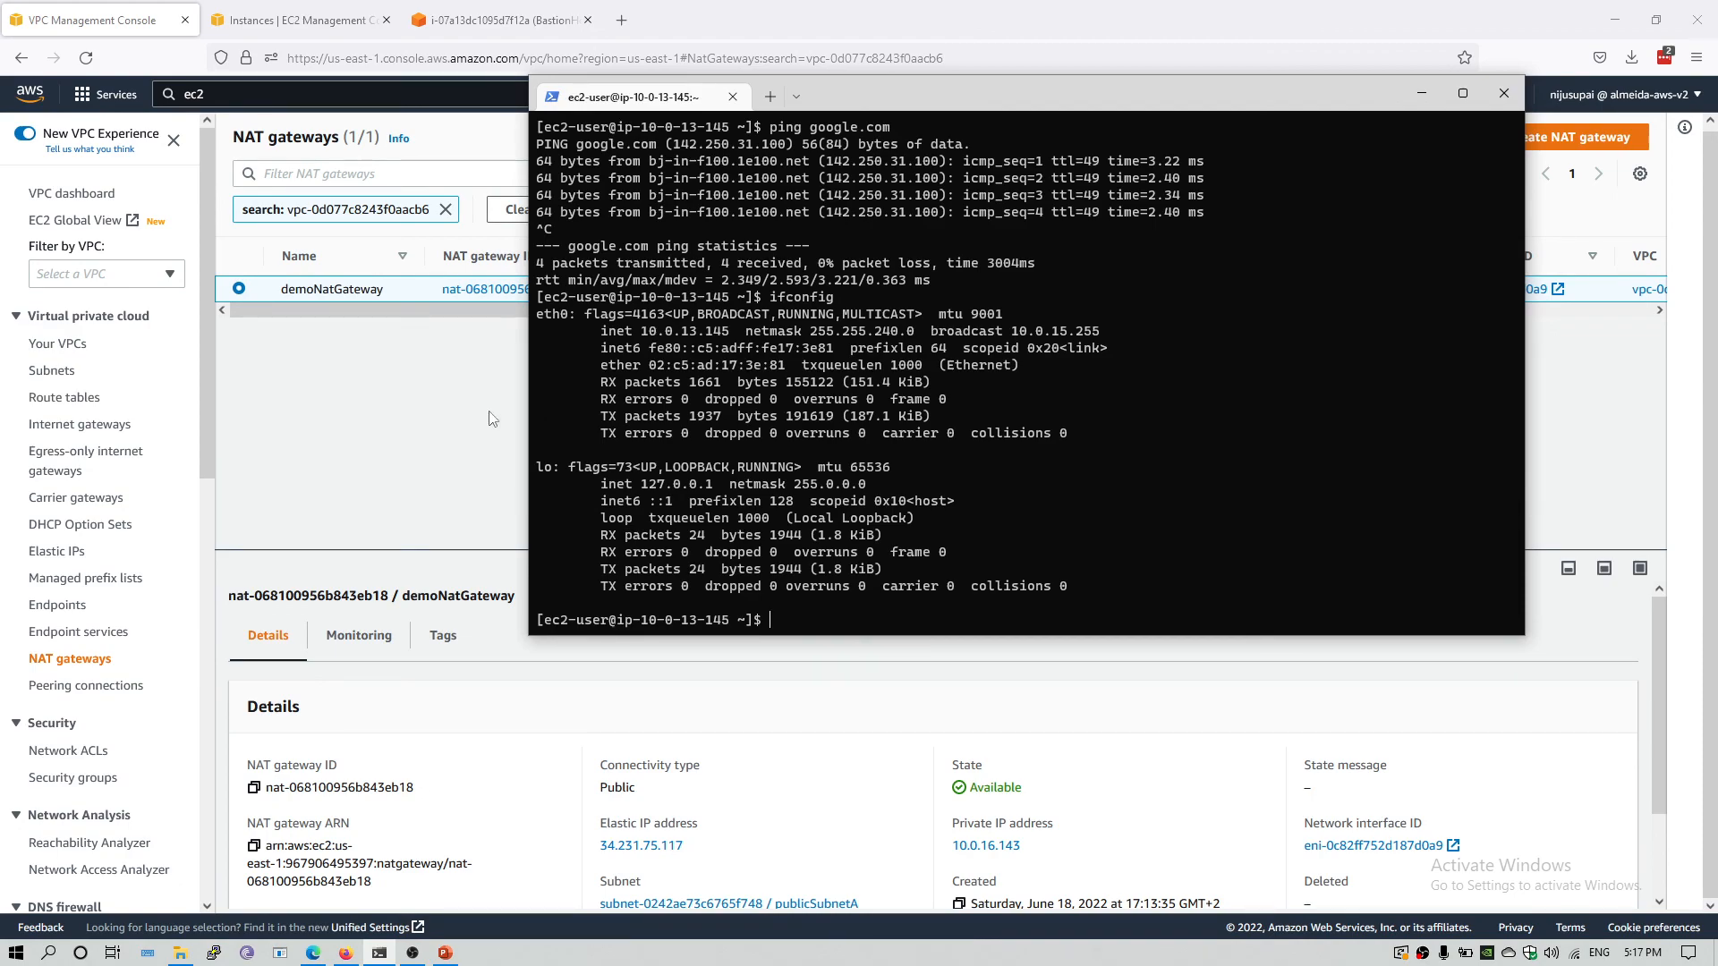
drag(1082, 90, 897, 232)
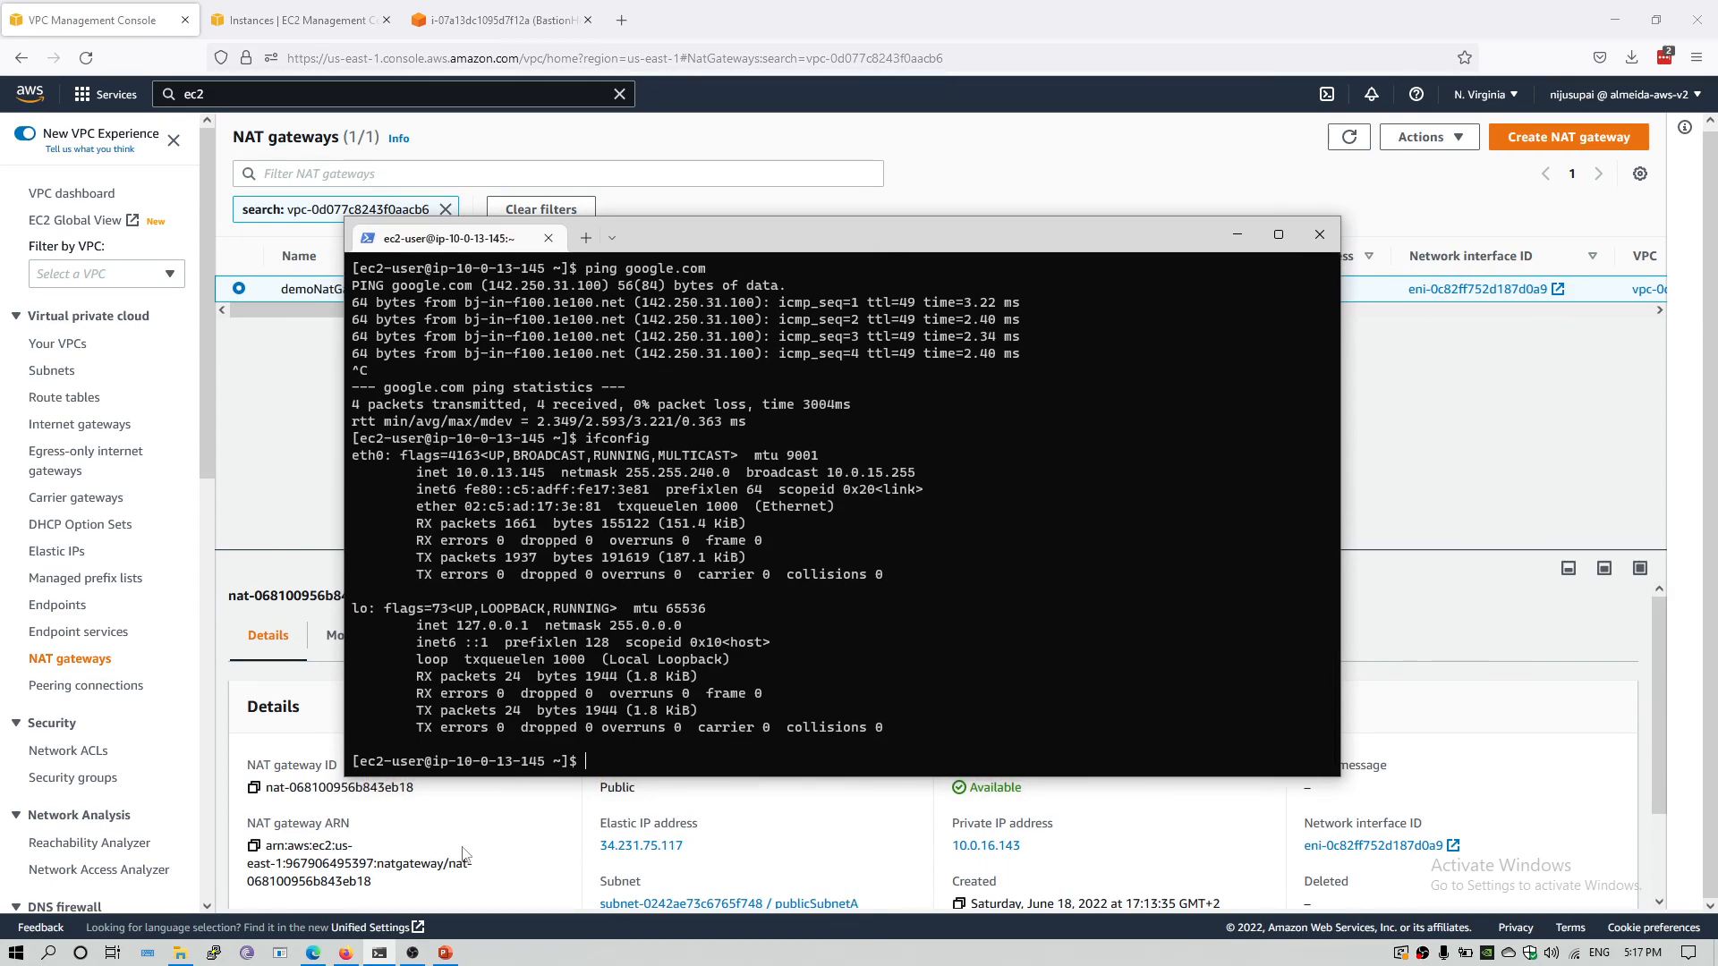
mouse_move(415, 954)
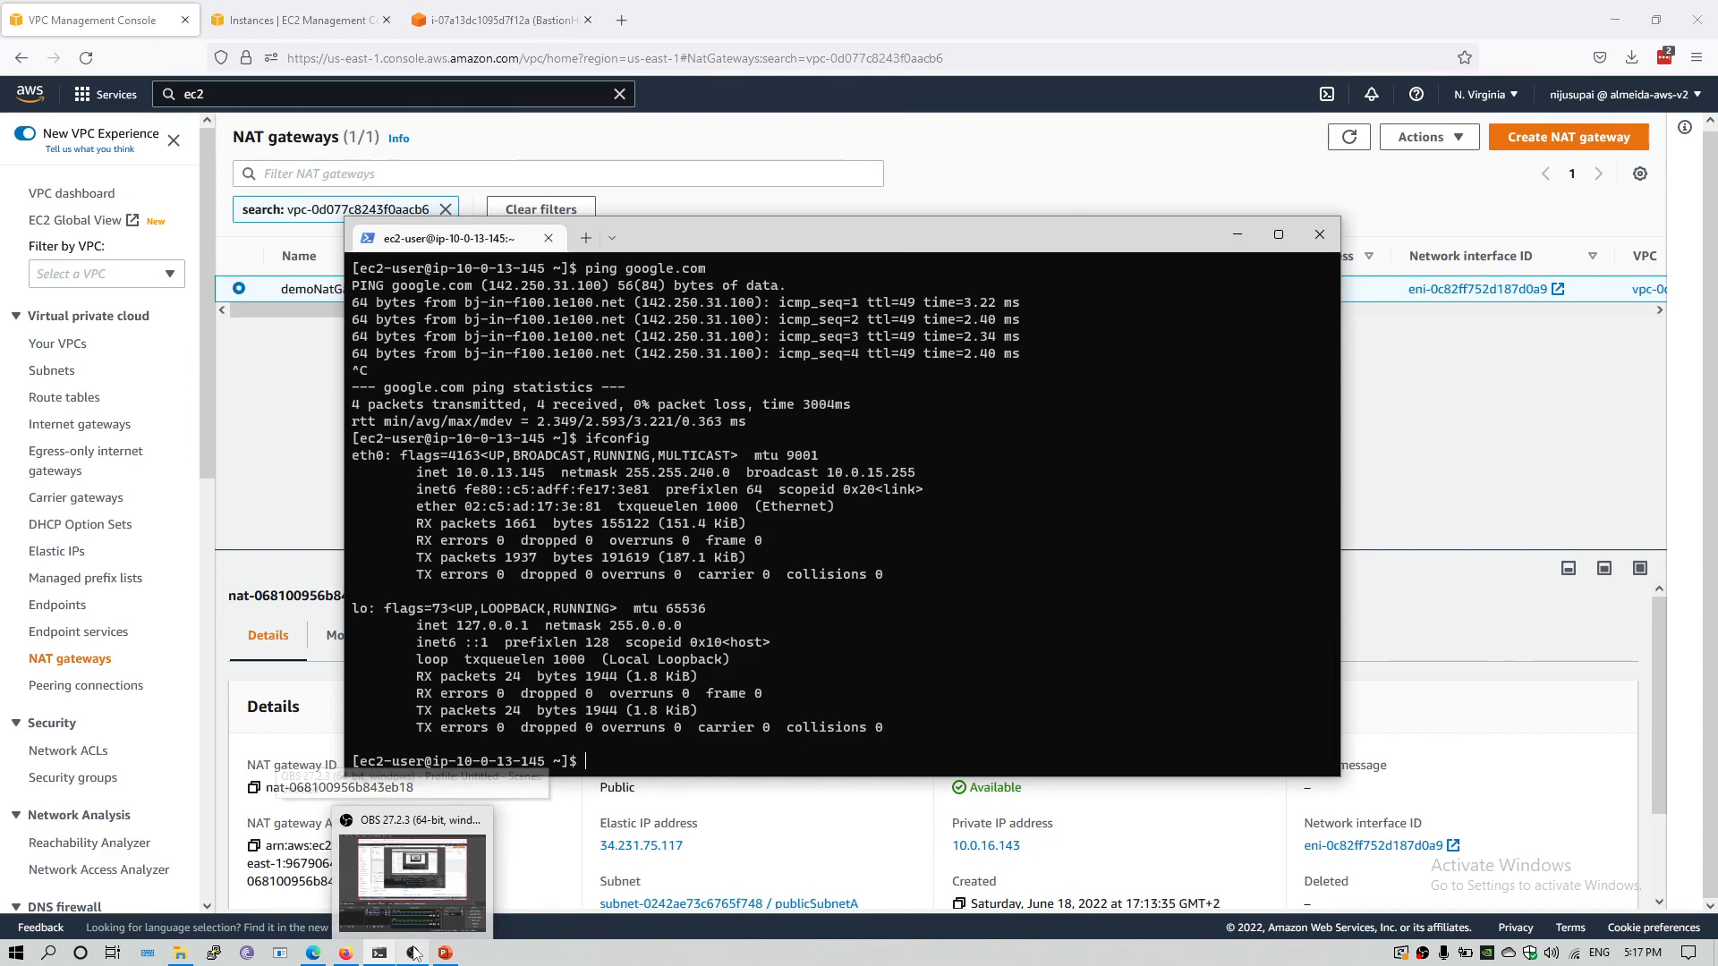